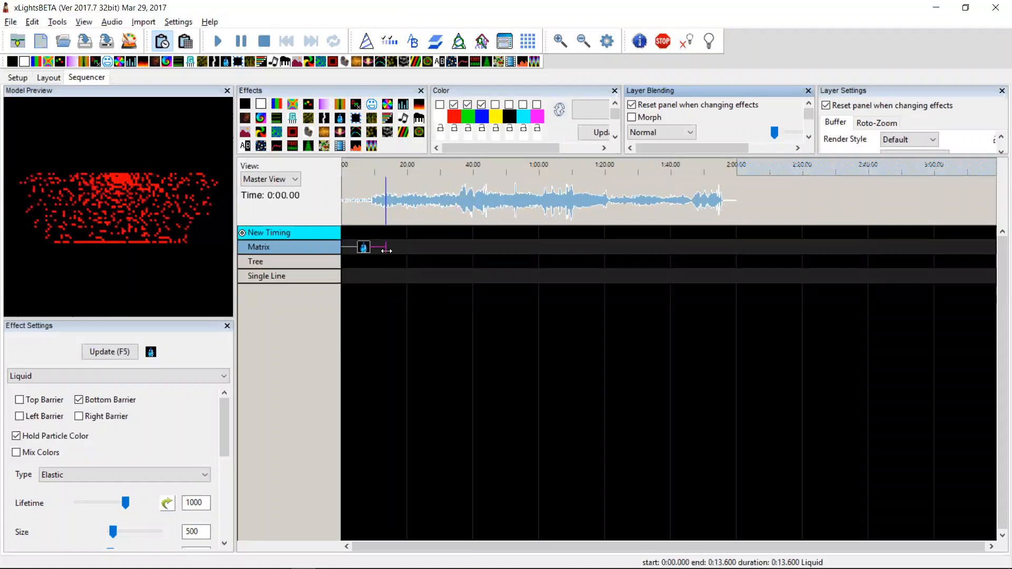
Shorten the Liquid effect on the Matrix row to end at 13.6 s, and set its first source to Y 0 and direction 90
drag(404, 247, 386, 247)
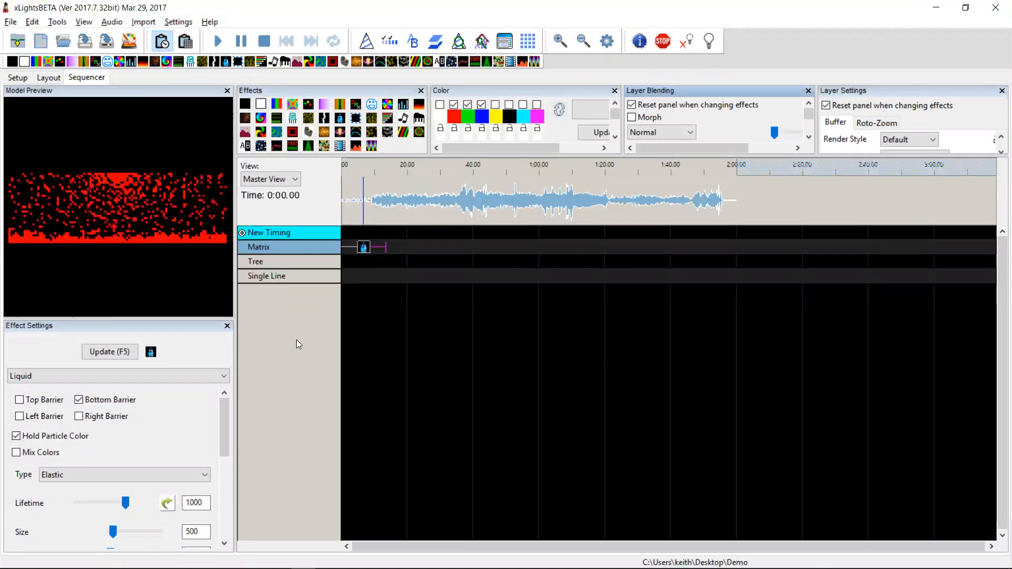
drag(222, 438, 228, 512)
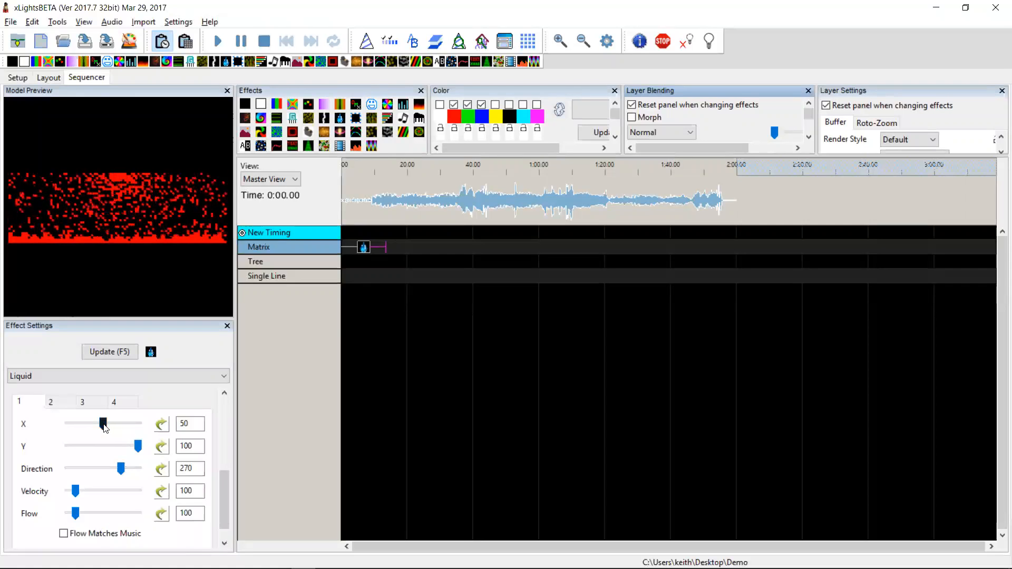
click(139, 448)
drag(61, 444, 58, 444)
double_click(198, 456)
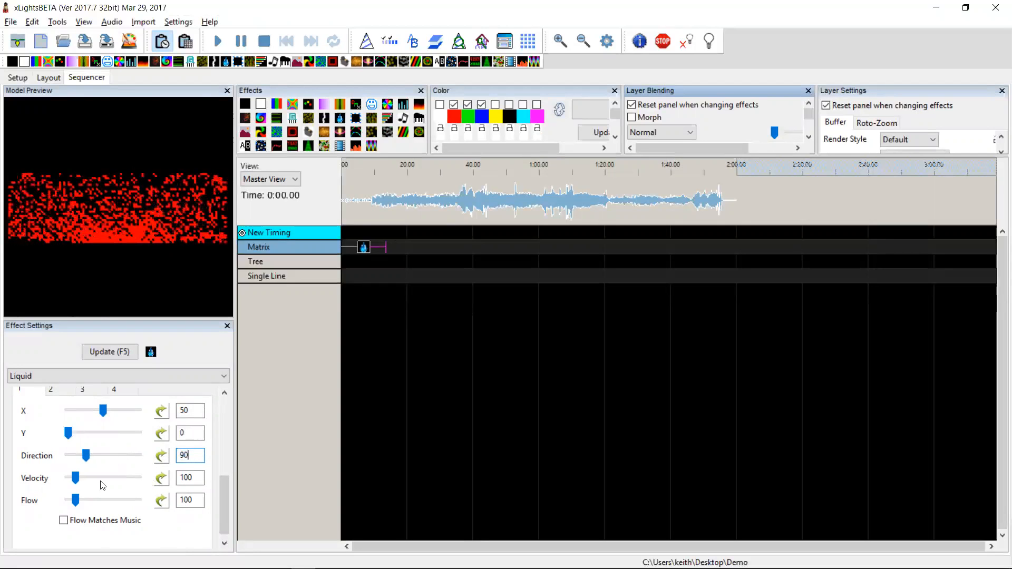
Set the first liquid source's flow to 2 and raise it to 4
drag(197, 500, 169, 500)
text(2)
key(Tab)
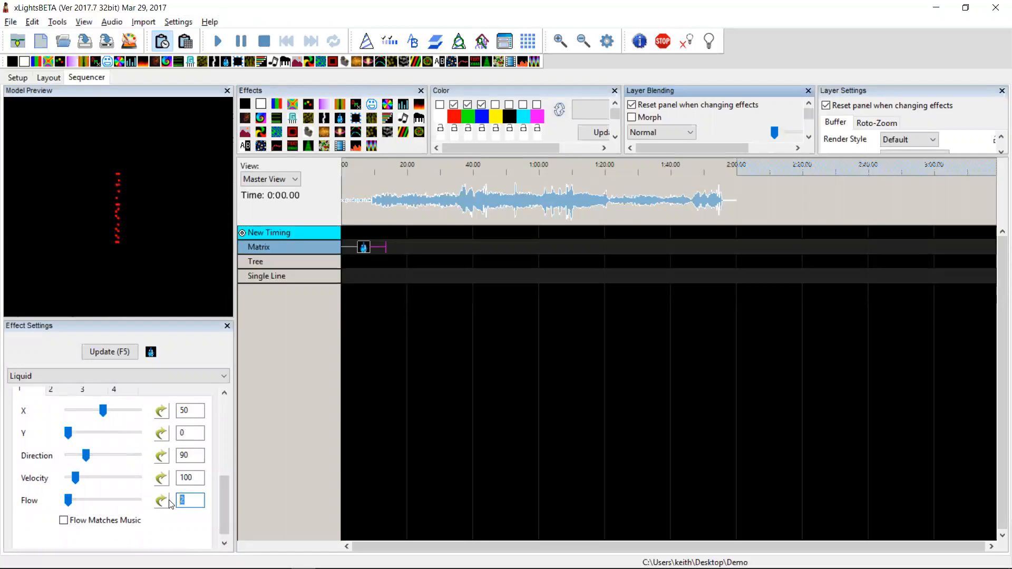
key(Tab)
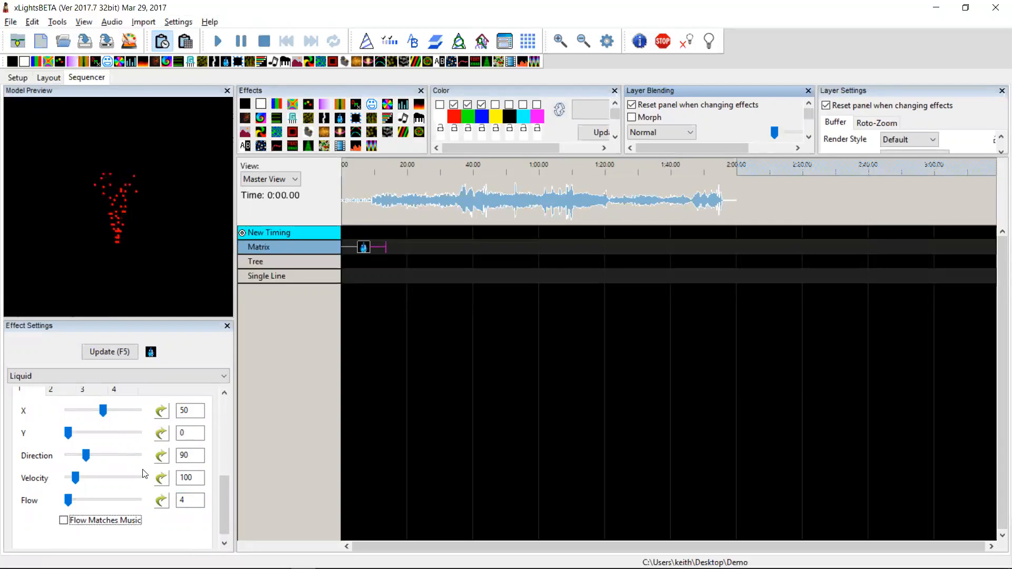
Set both the velocity and the flow of the first liquid source to 2
drag(190, 475, 161, 477)
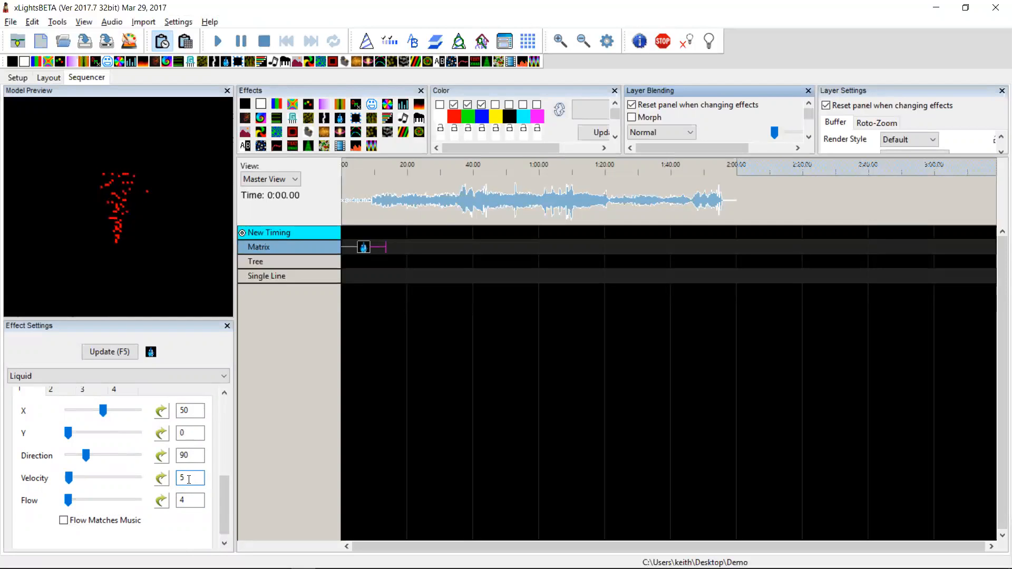
text(2)
key(Tab)
key(Tab)
text(2)
key(Tab)
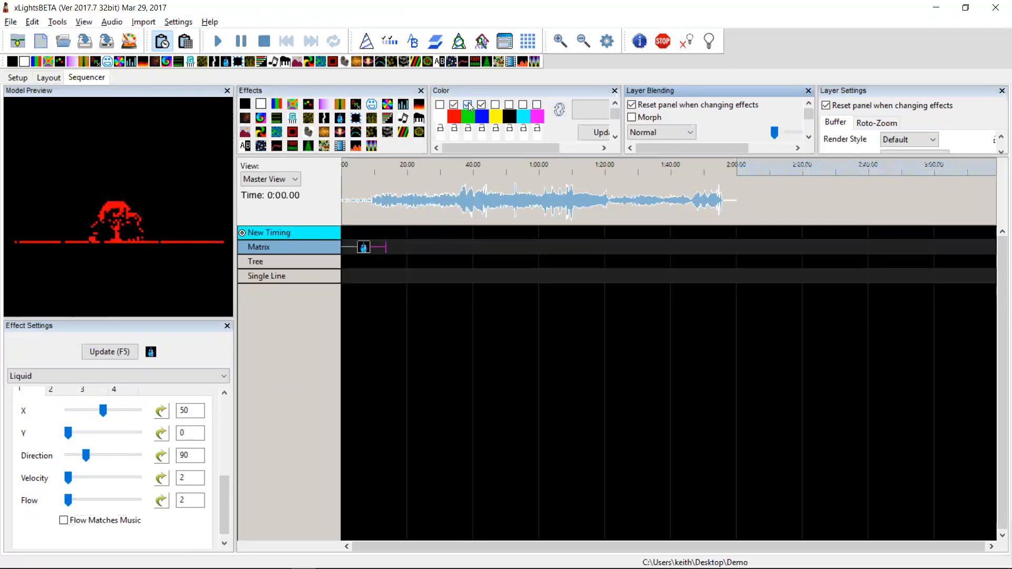
Change the Liquid effect's active palette colors to cyan only
click(454, 106)
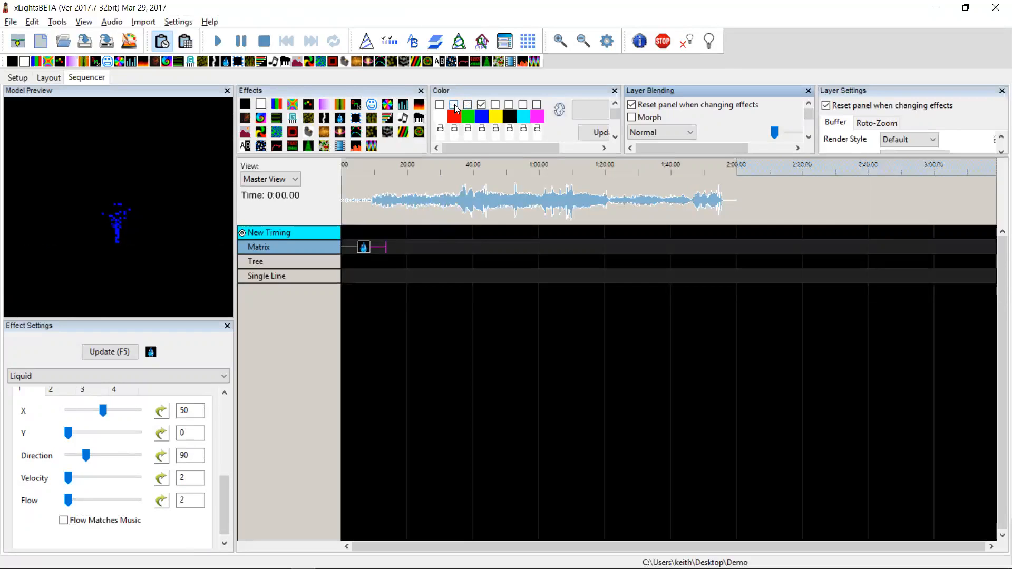
click(523, 104)
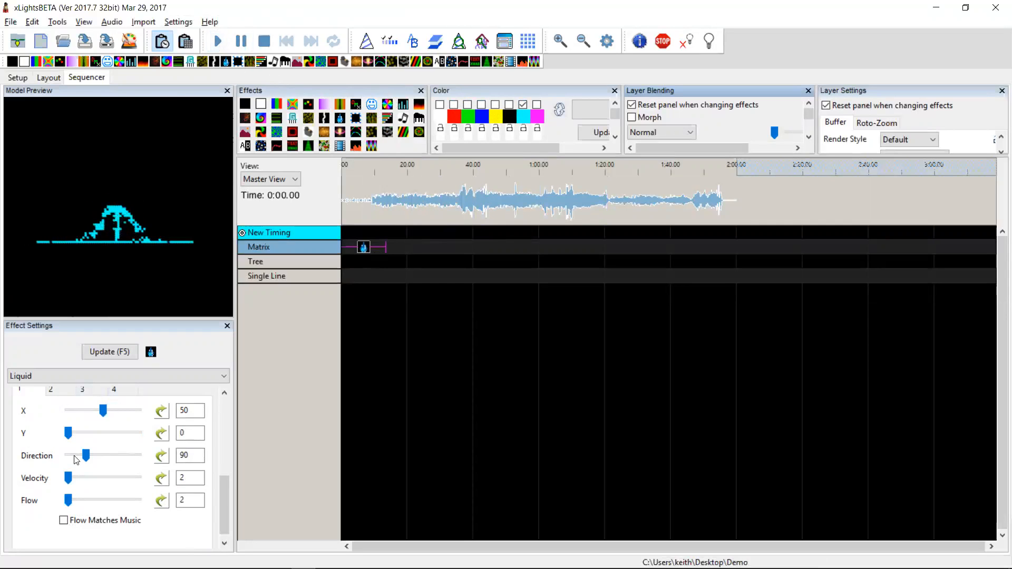
Enable Flow Matches Music for the first source and briefly play the sequence to preview it
click(64, 520)
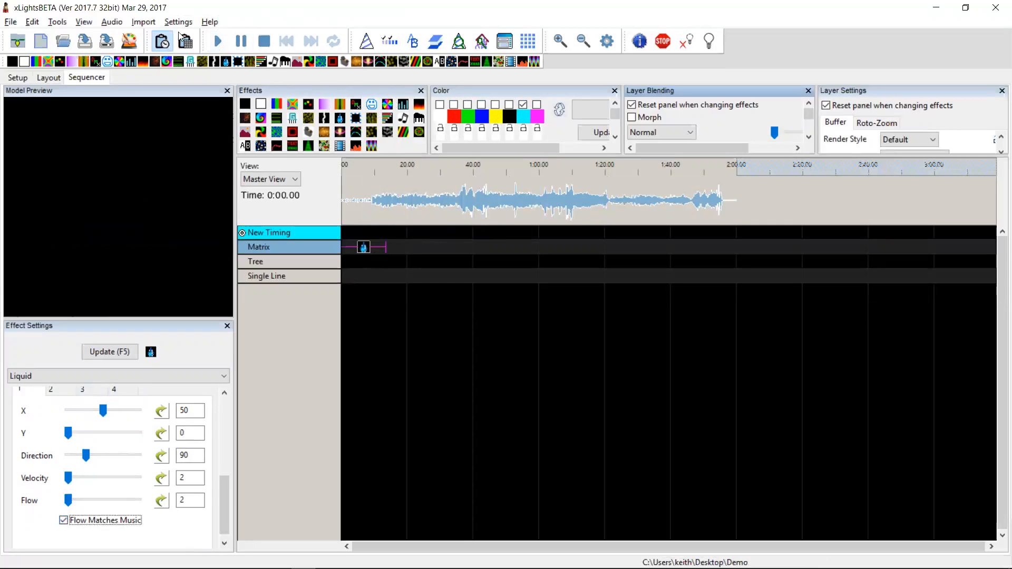
click(218, 42)
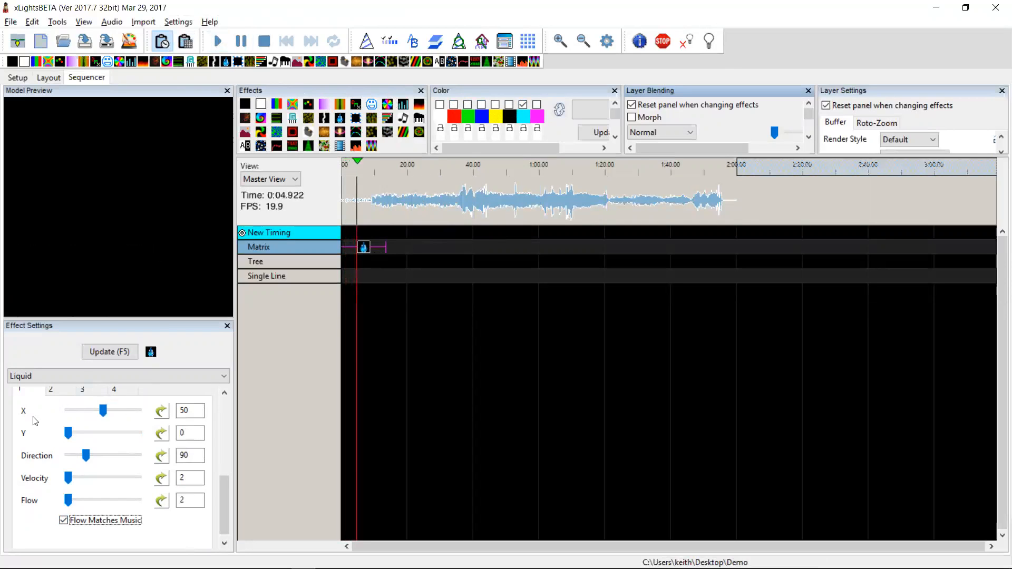
click(264, 42)
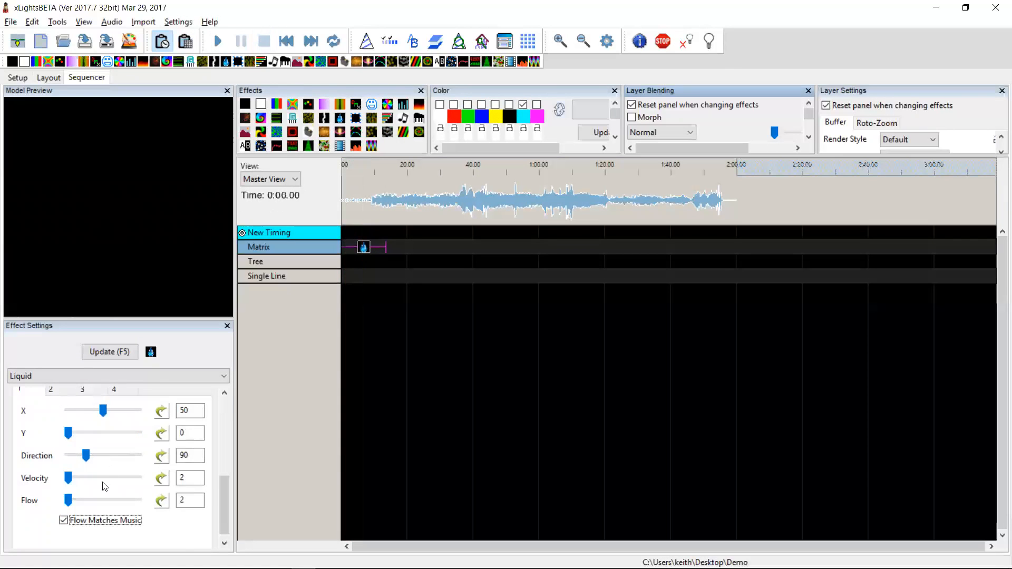
Increase the first source's flow to 6 and then to 50
click(182, 498)
text(2)
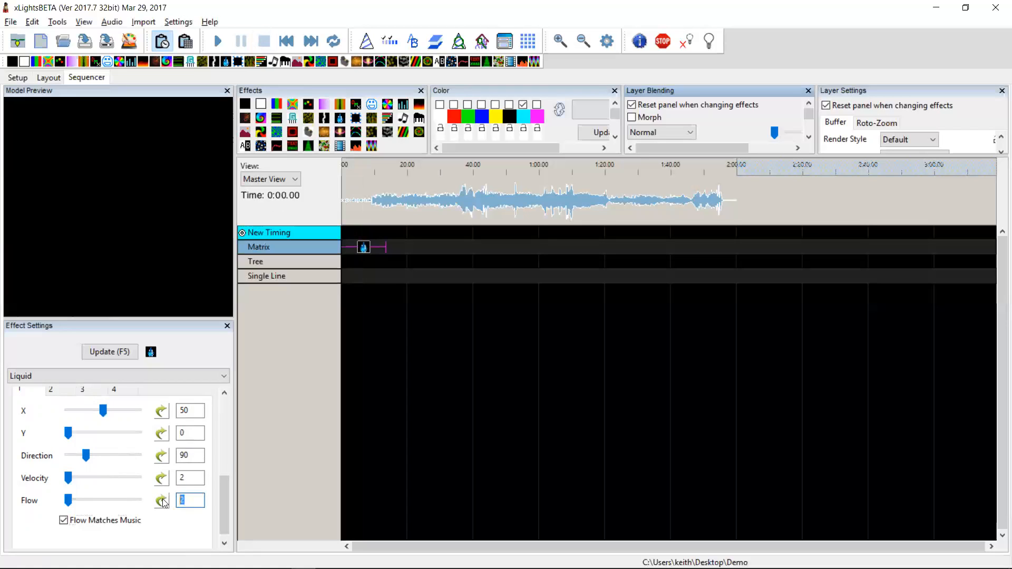
key(Tab)
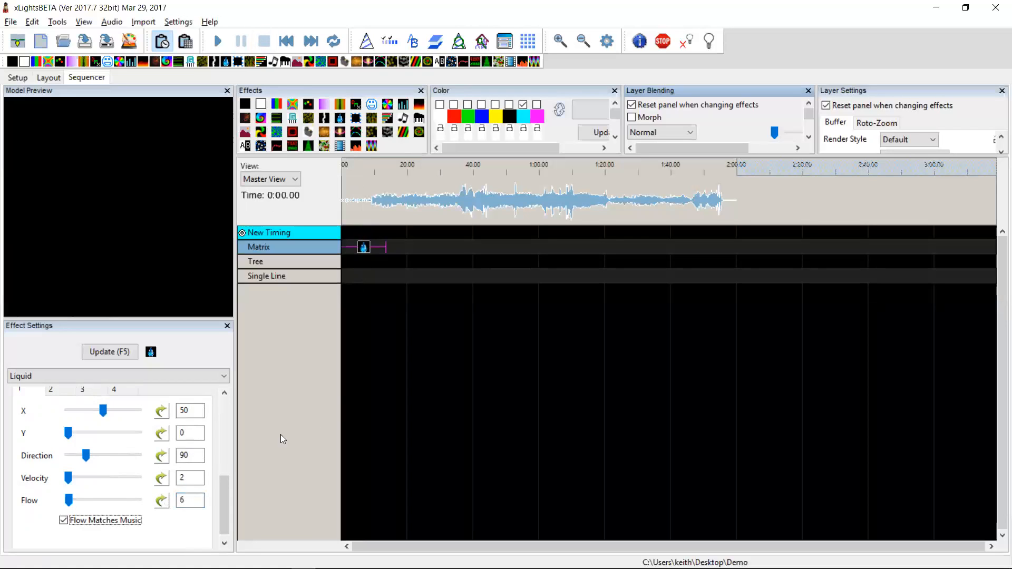
click(367, 255)
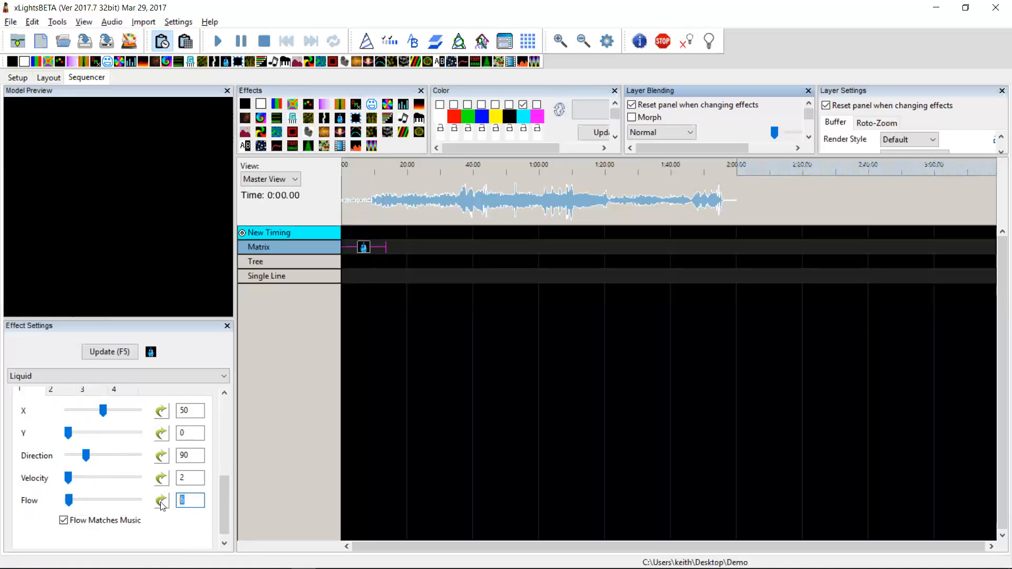
key(Tab)
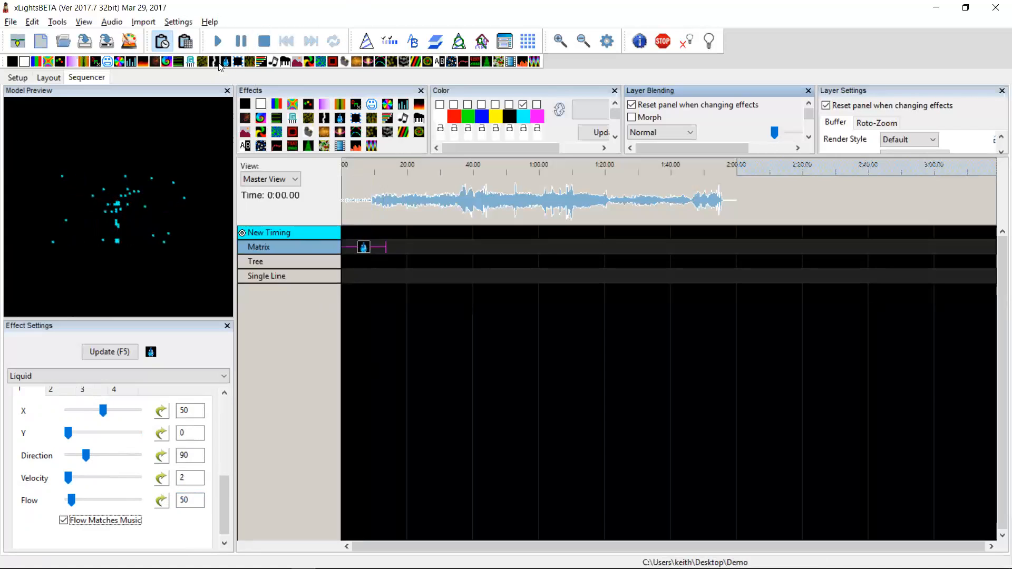
Play the sequence, set the first source's velocity to 5 during playback, and stop it
click(224, 42)
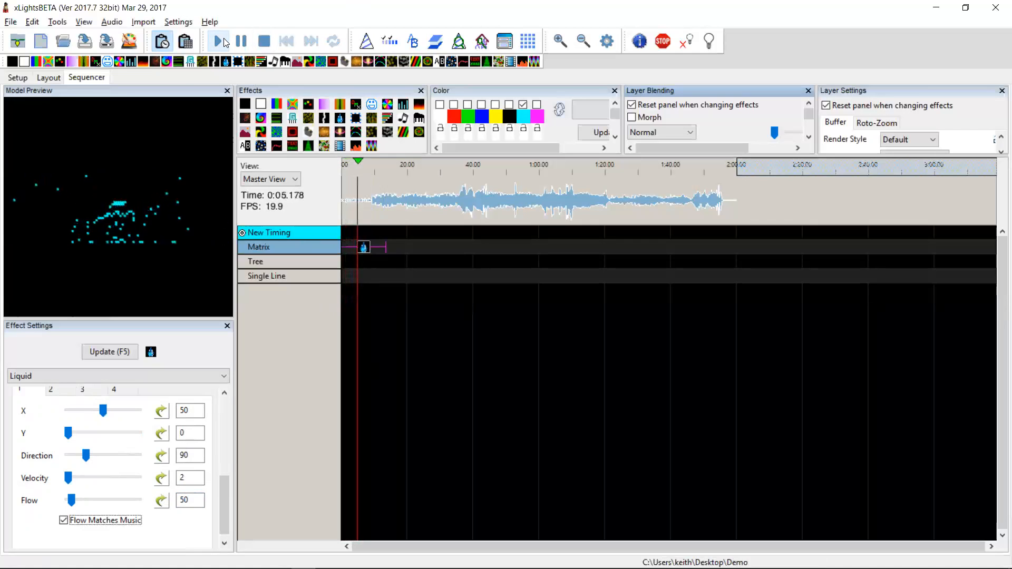
click(179, 477)
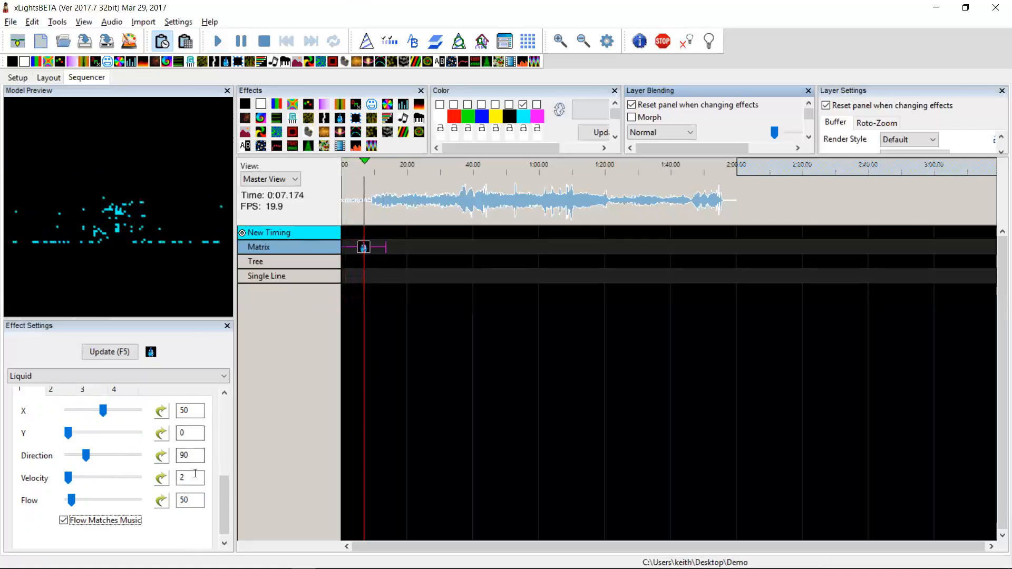
text(5)
key(Tab)
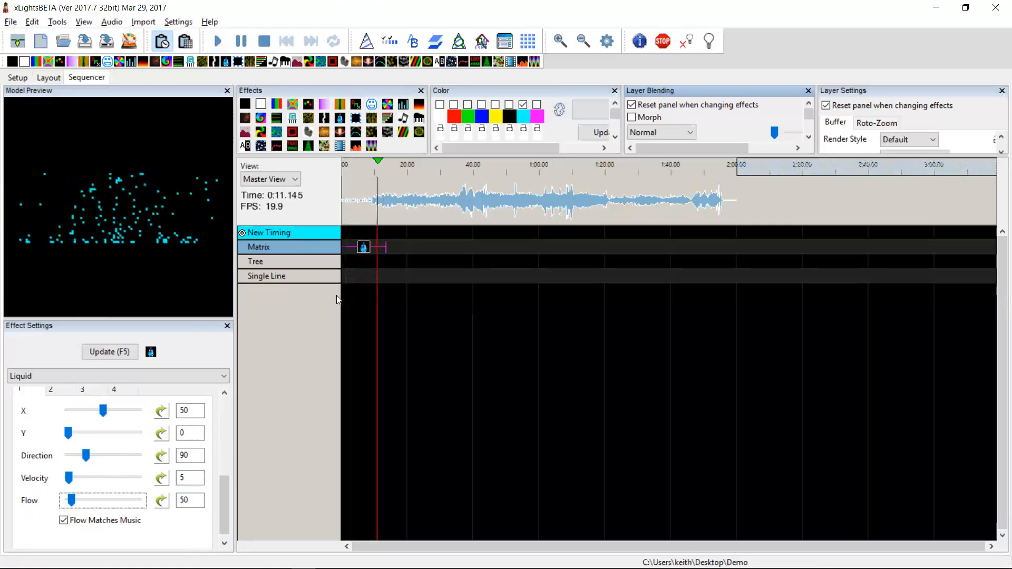
click(264, 42)
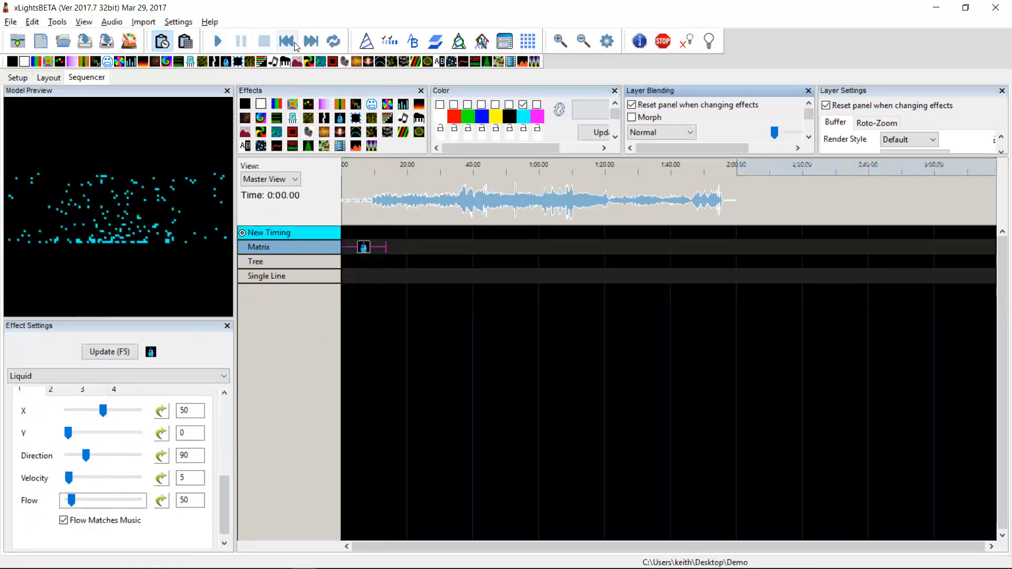
Replay the sequence from the start to preview the music-driven flow, and turn off Flow Matches Music
click(218, 42)
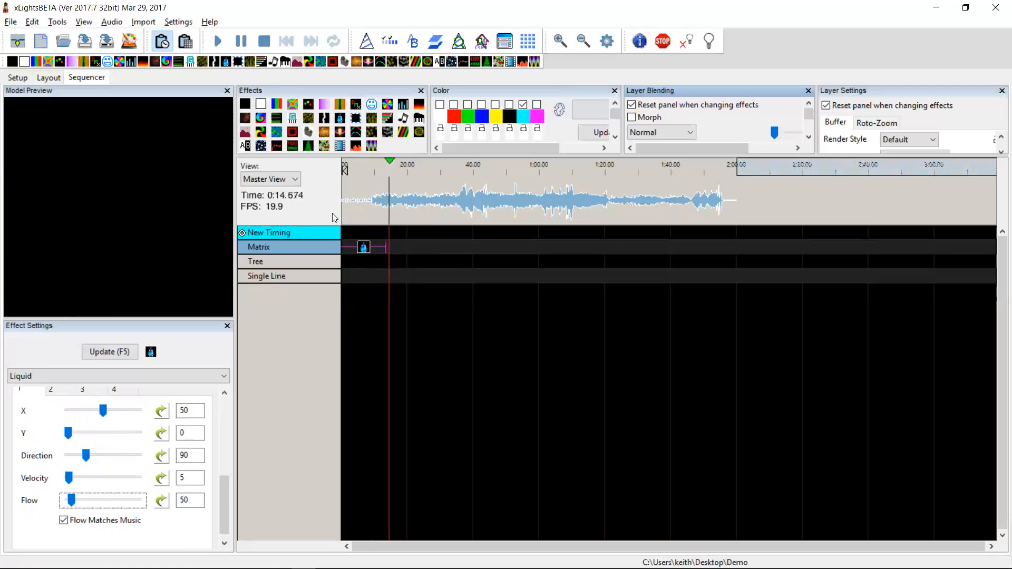
click(264, 41)
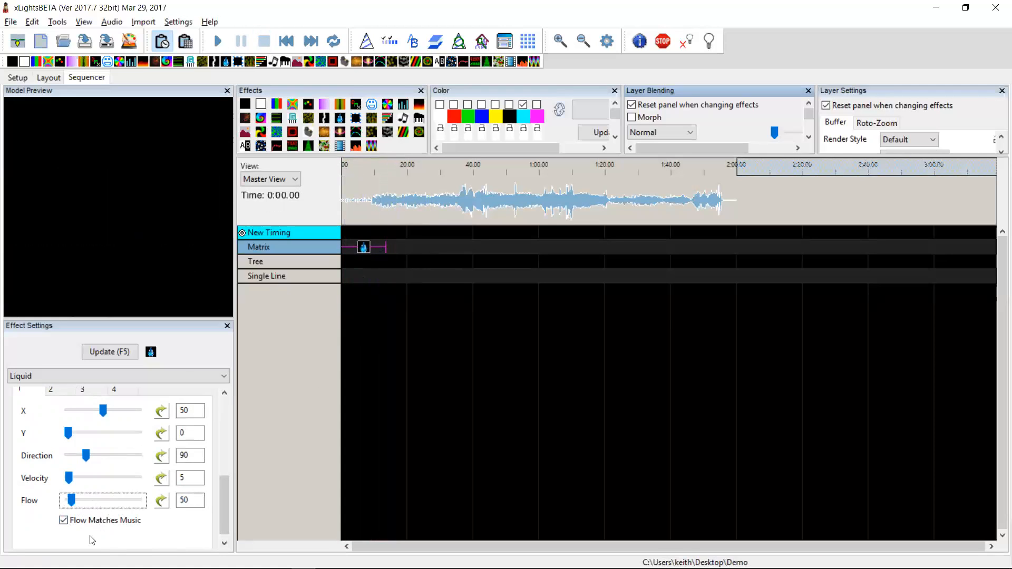
click(64, 520)
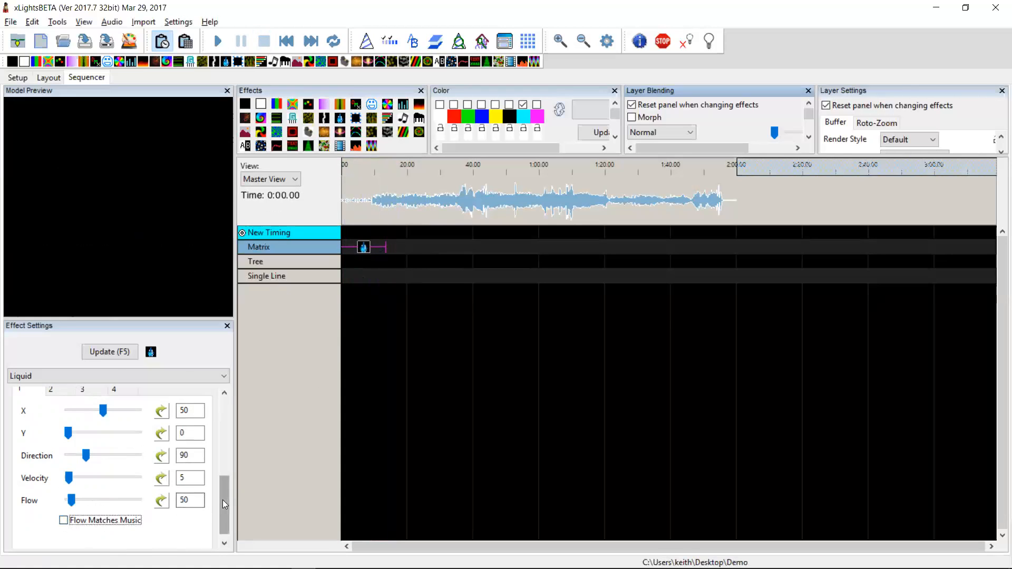
drag(224, 507, 223, 511)
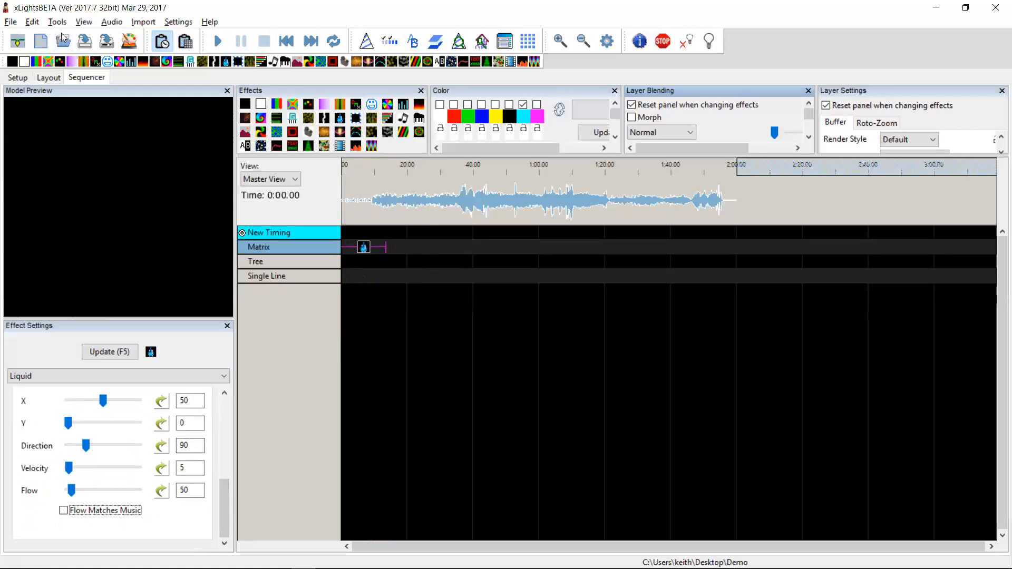
Create a new animation sequence, discarding the unsaved changes in the current musical sequence
click(63, 40)
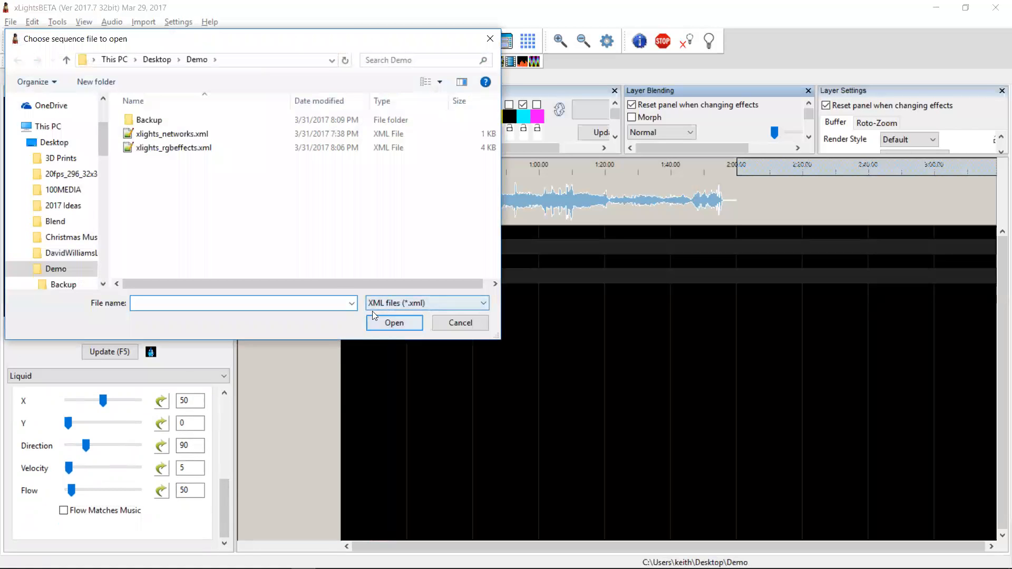
click(460, 322)
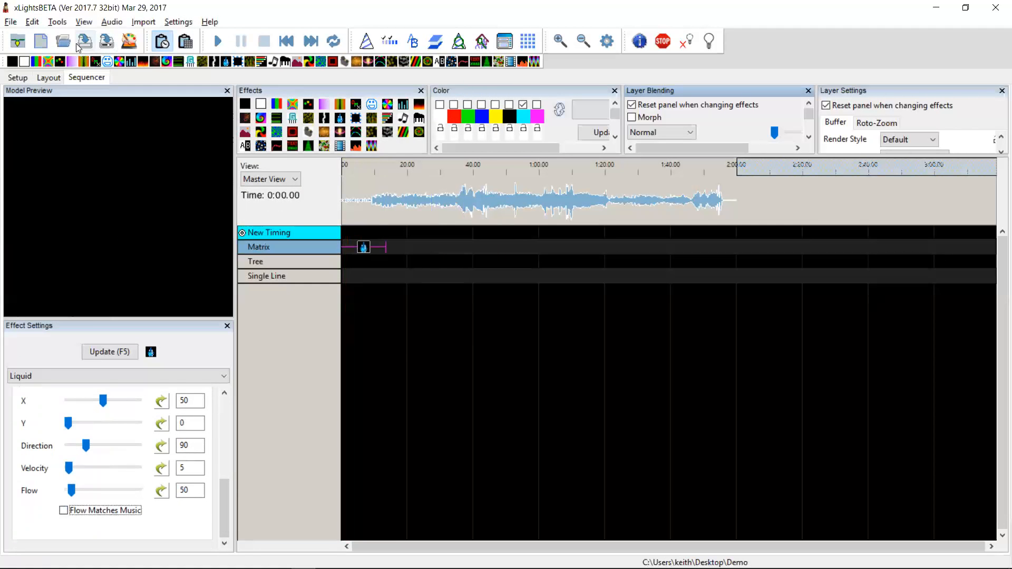
click(63, 42)
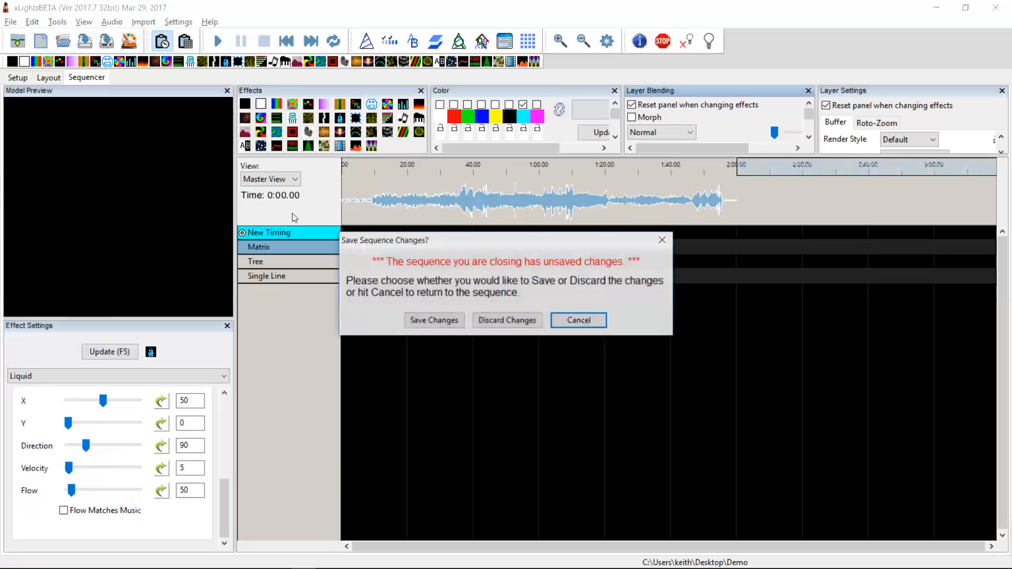
click(515, 318)
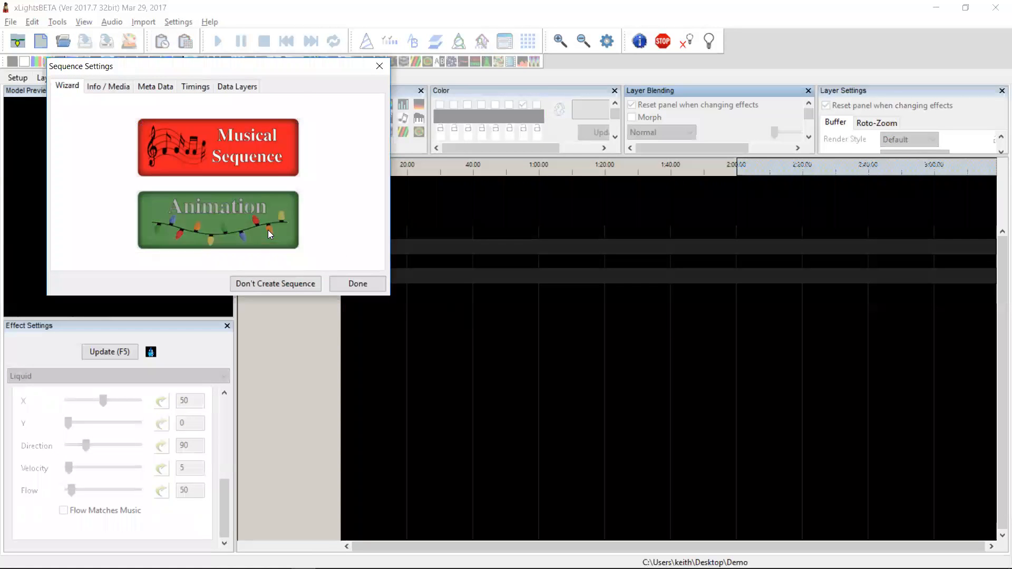
click(268, 234)
click(348, 315)
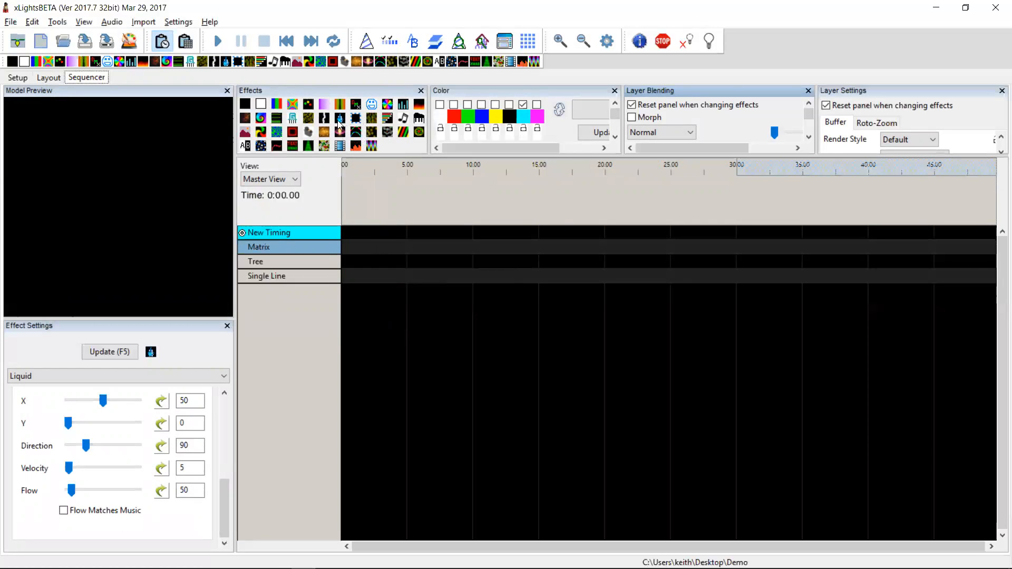
Place a Liquid effect on the Matrix row from about 4.8 s to 9.4 s and set its particle size to 50
drag(337, 124, 473, 248)
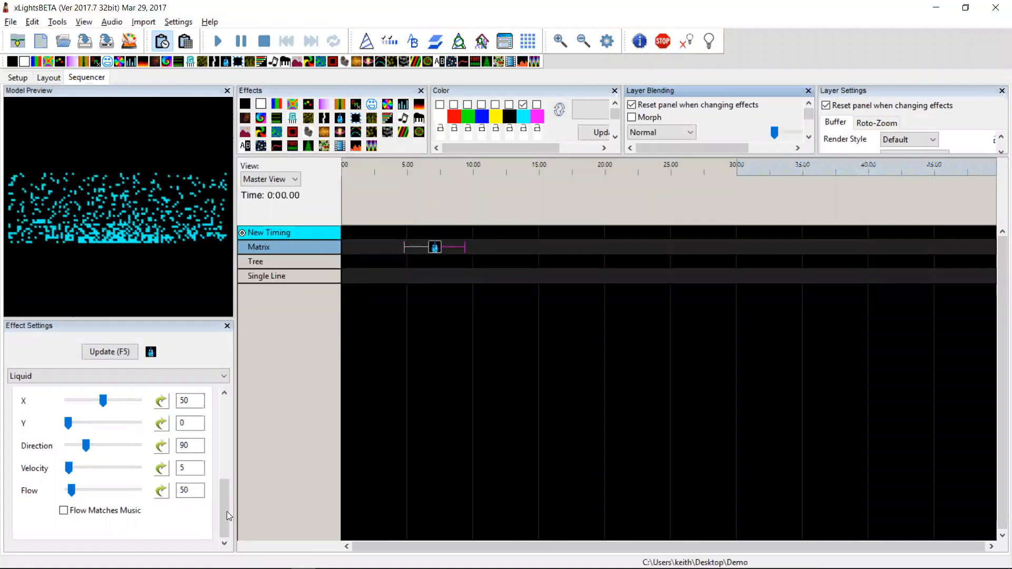
drag(224, 503, 227, 464)
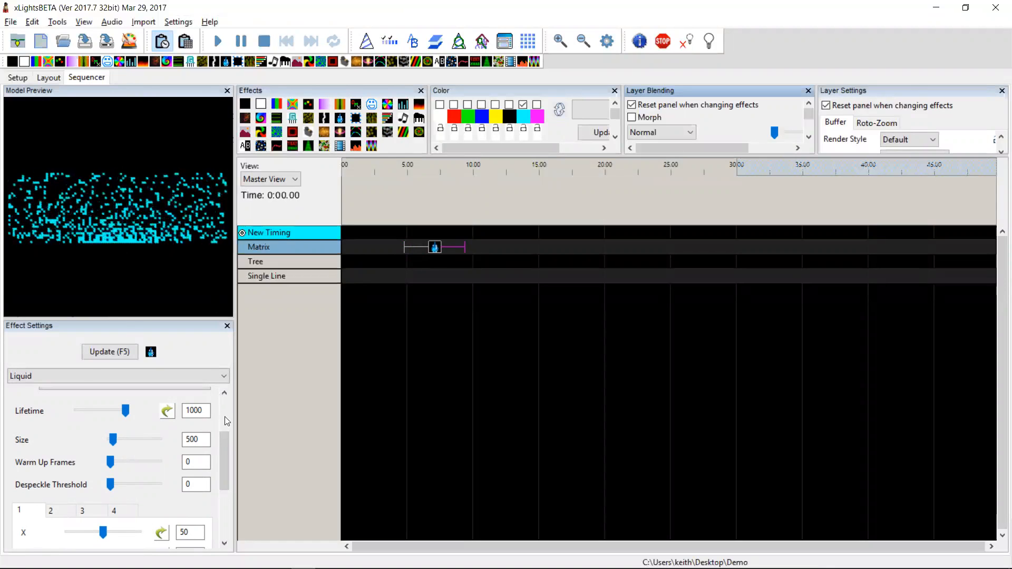
scroll(225, 452, up, 1)
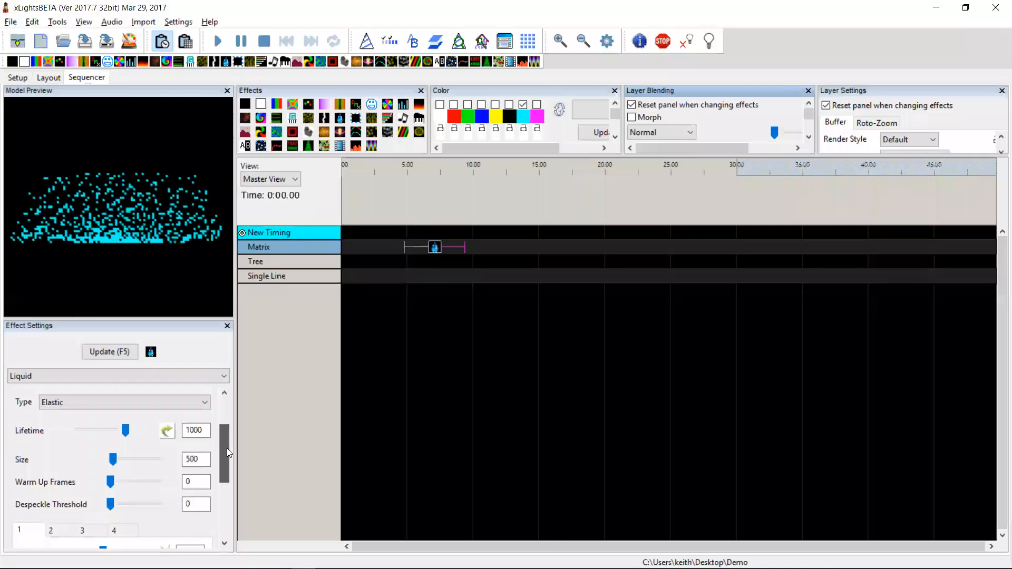
scroll(227, 454, down, 1)
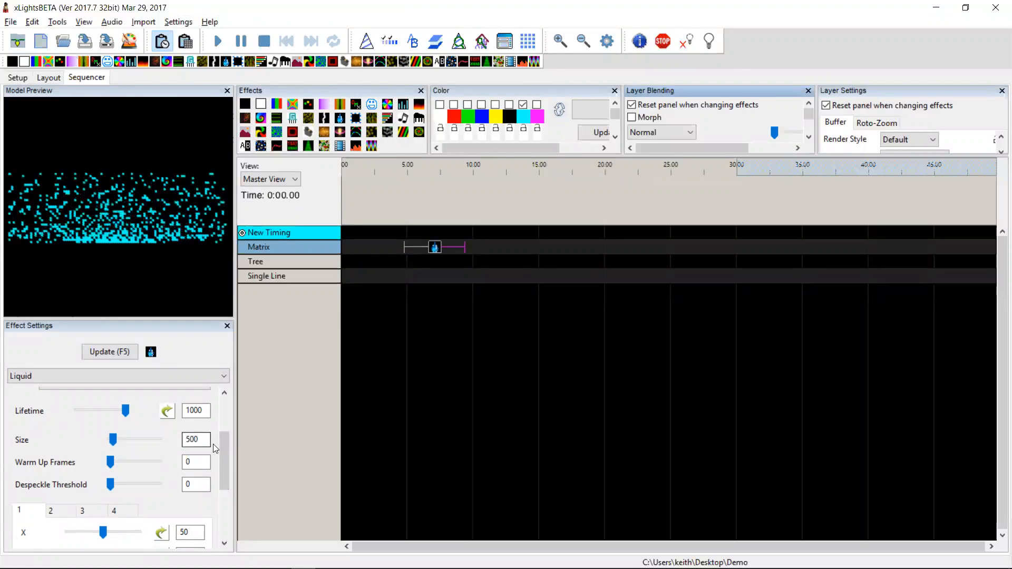
click(195, 439)
key(BackSpace)
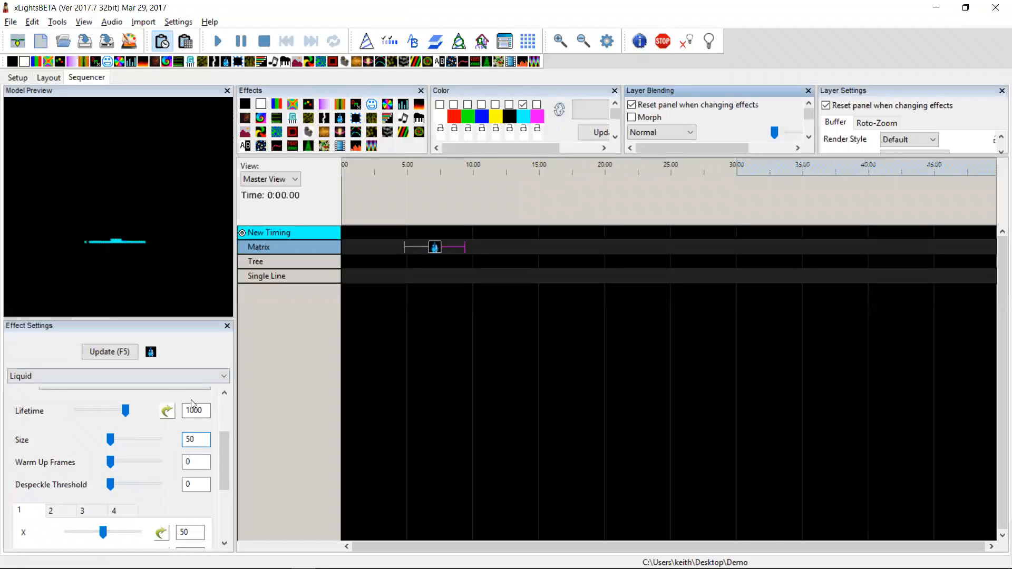
drag(222, 450, 231, 499)
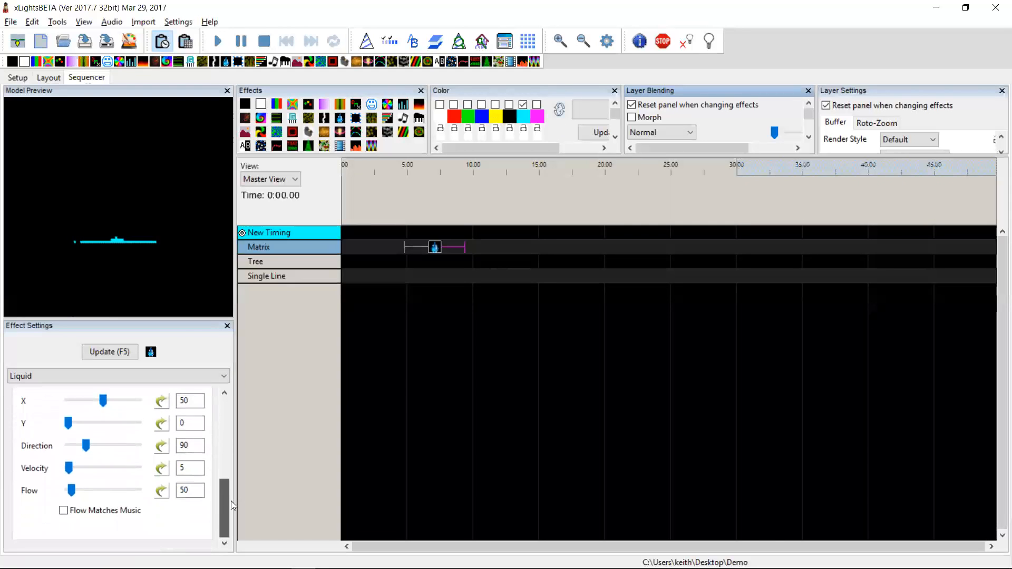
Set the first source's velocity to 1000 and its flow to 981, and set the particle size to 250
drag(69, 468, 128, 473)
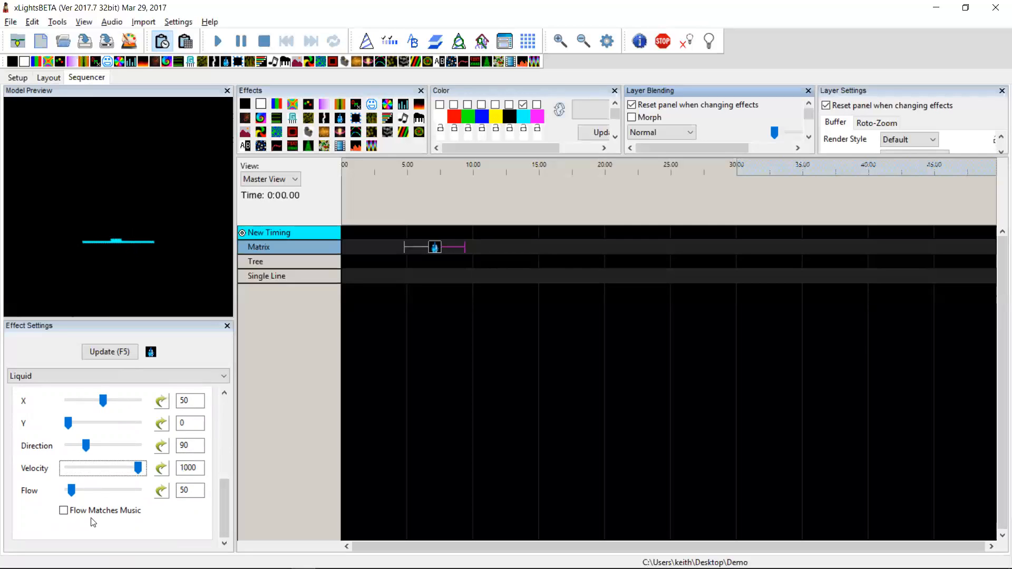
drag(72, 490, 100, 491)
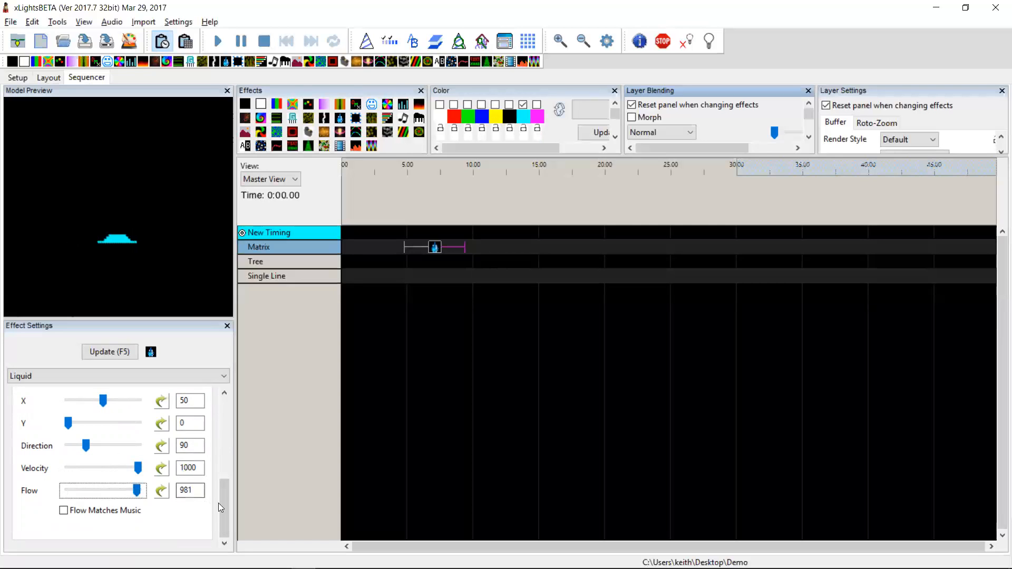
drag(226, 504, 224, 442)
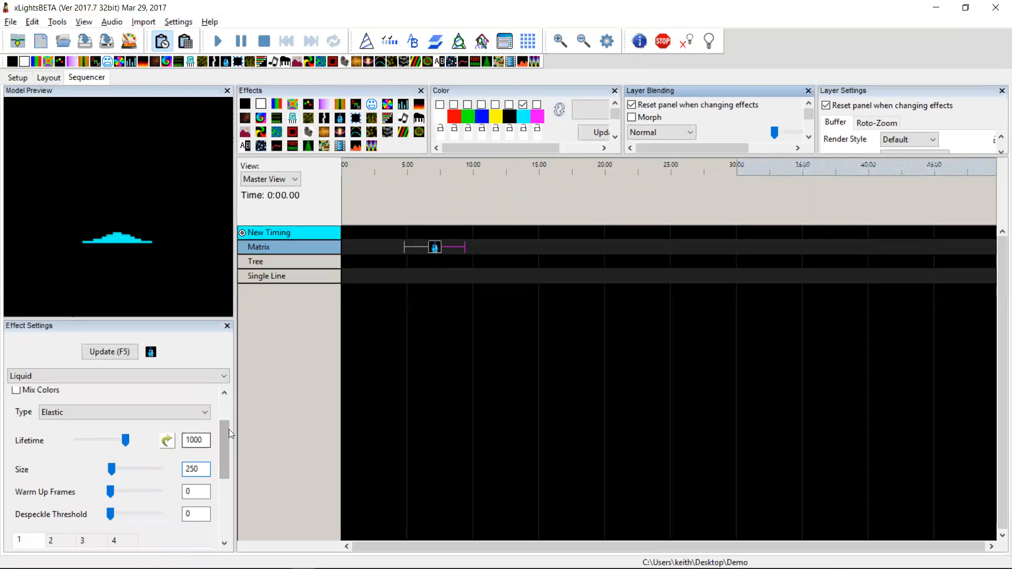
Reduce the first source's velocity to 274 and its flow to 208
drag(227, 446, 228, 506)
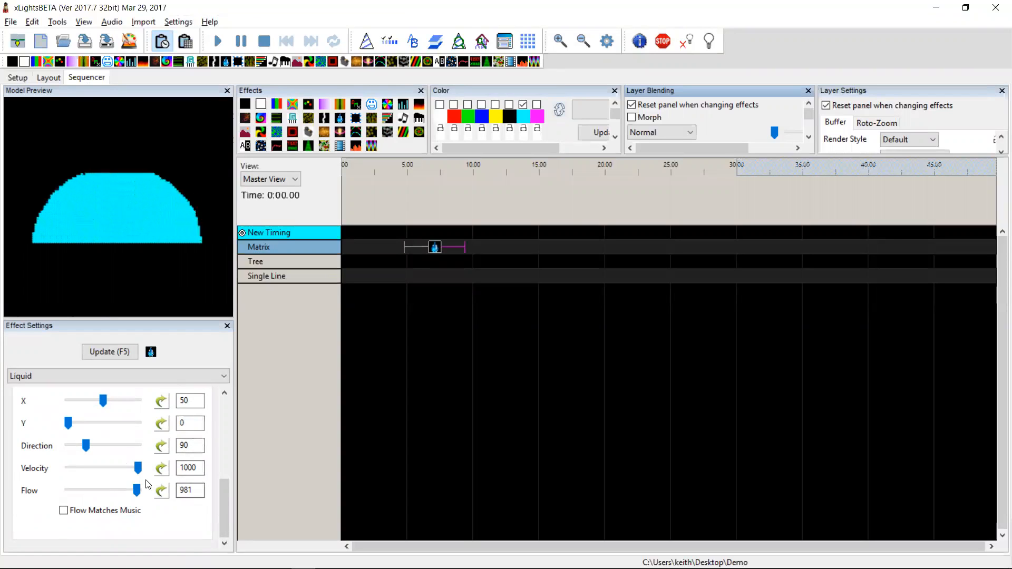
drag(123, 471, 91, 468)
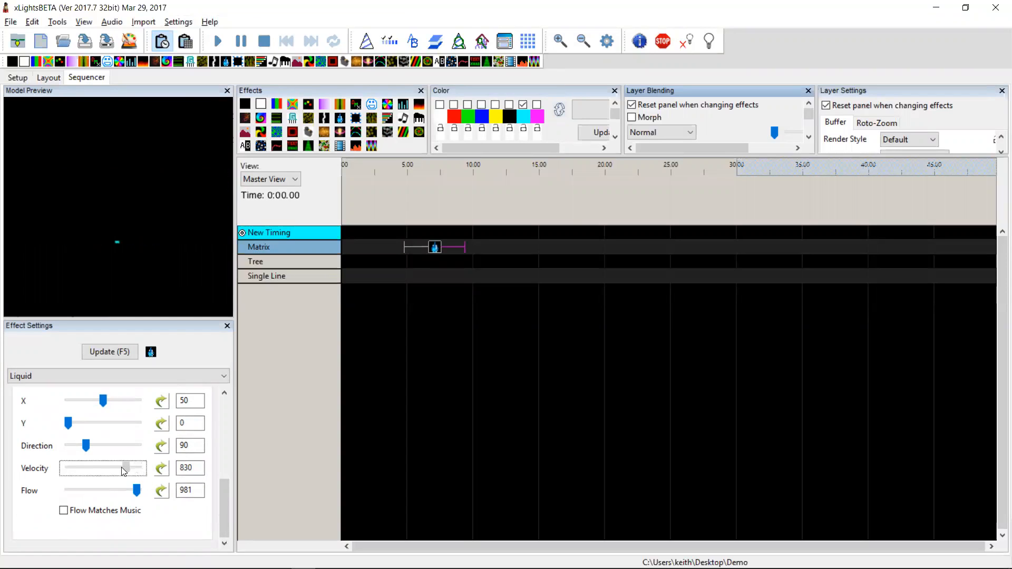
drag(139, 495, 82, 486)
Set the Liquid effect's particle size to 500
drag(220, 503, 220, 425)
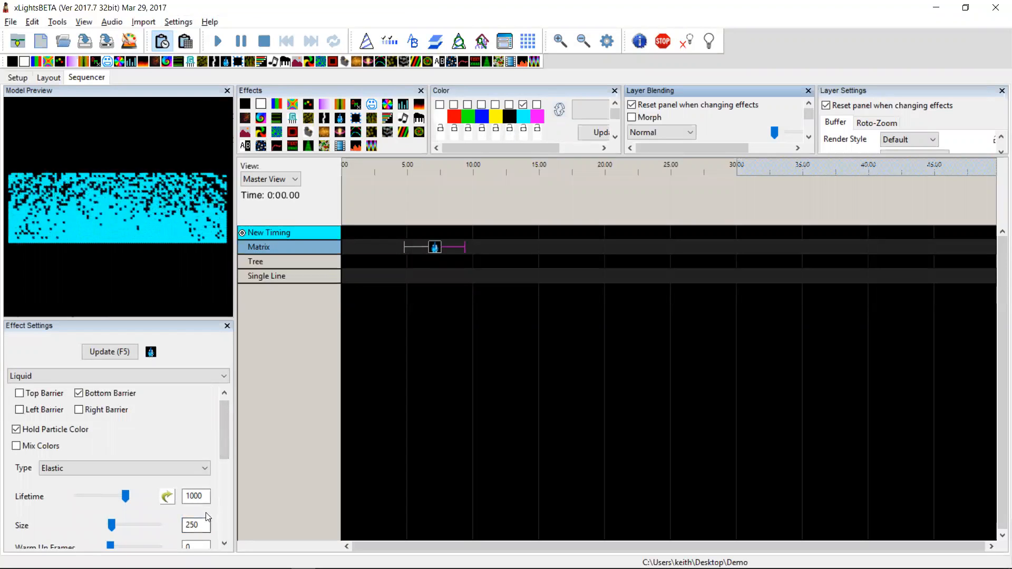
drag(203, 525, 175, 529)
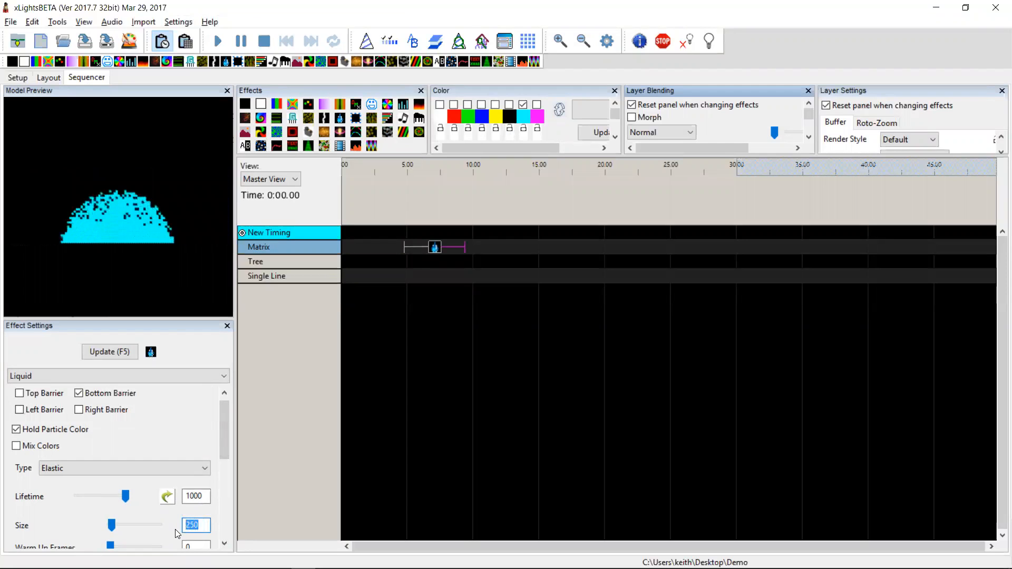
text(59)
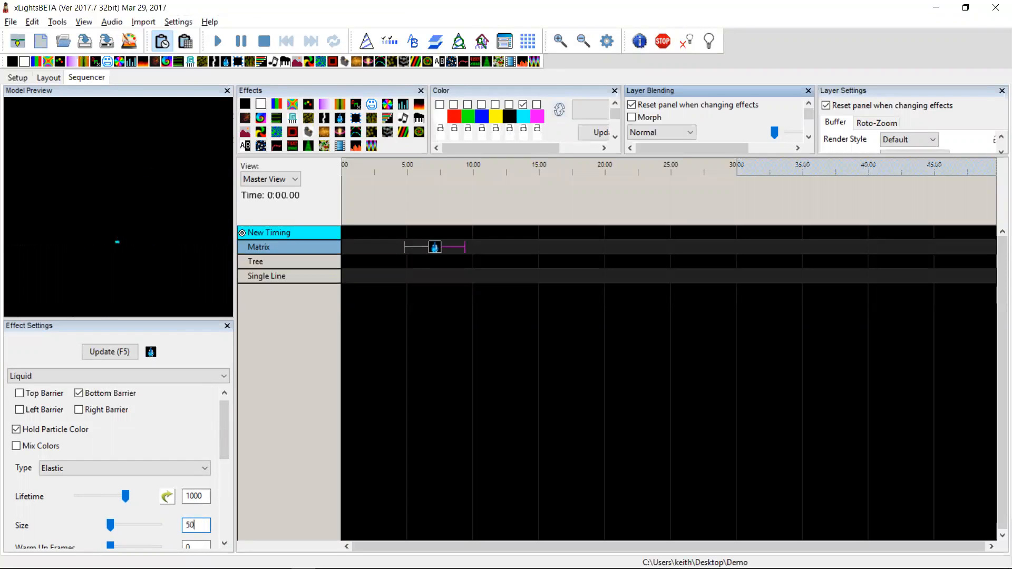
text(0)
key(Tab)
Set both the flow and the velocity of the first source to 4
drag(226, 445, 231, 513)
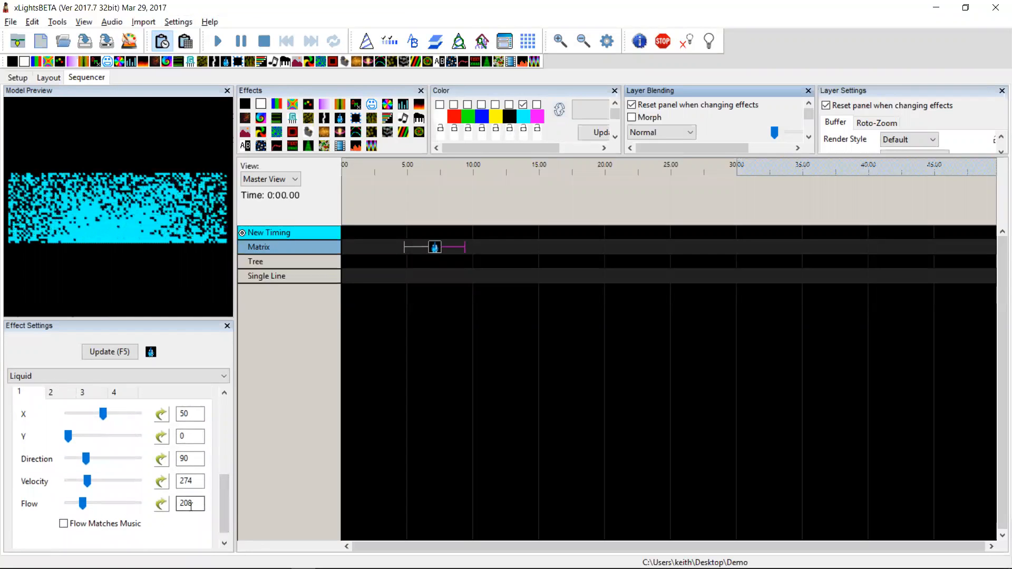
double_click(191, 505)
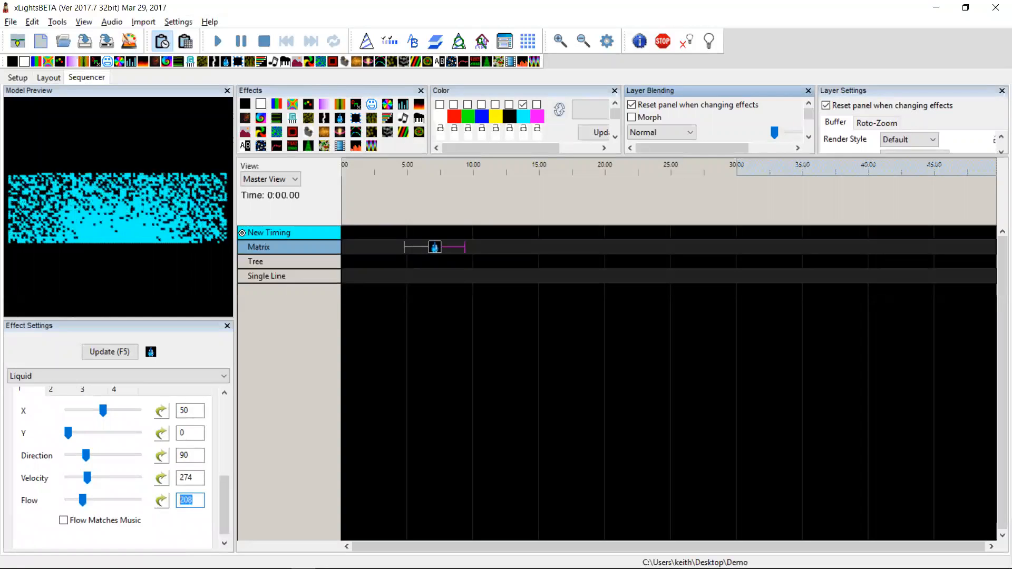
text(4)
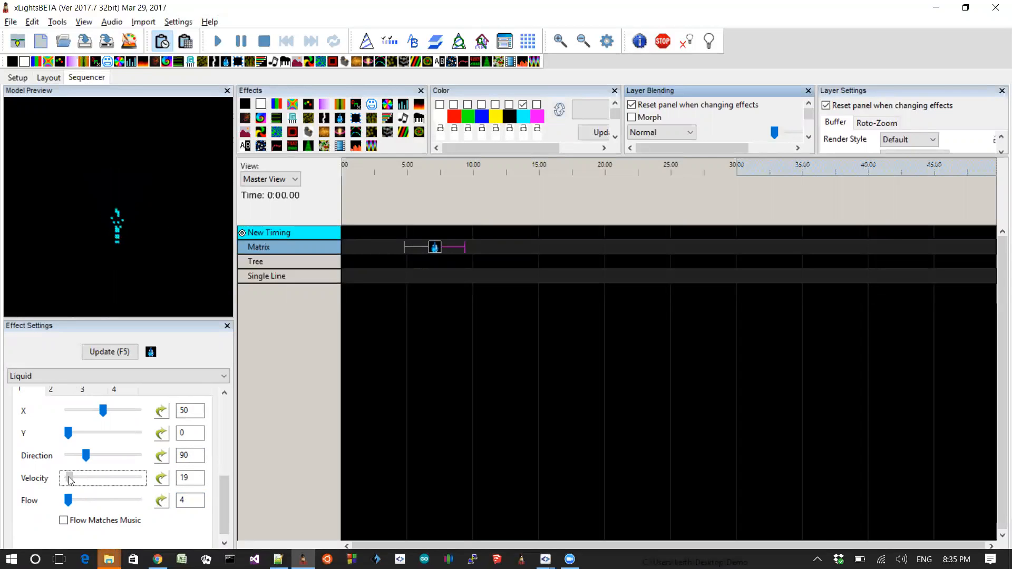
double_click(189, 482)
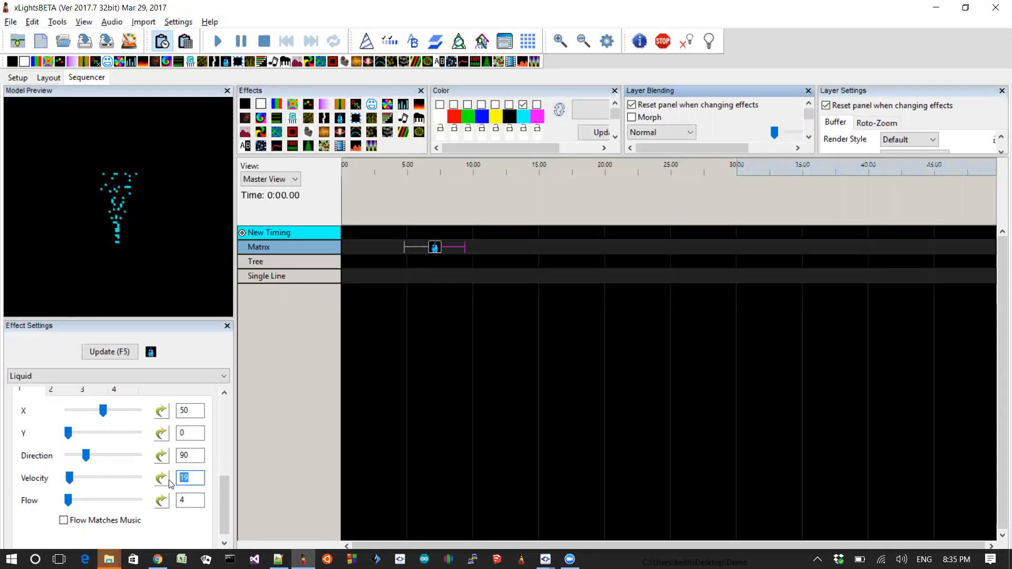
text(4)
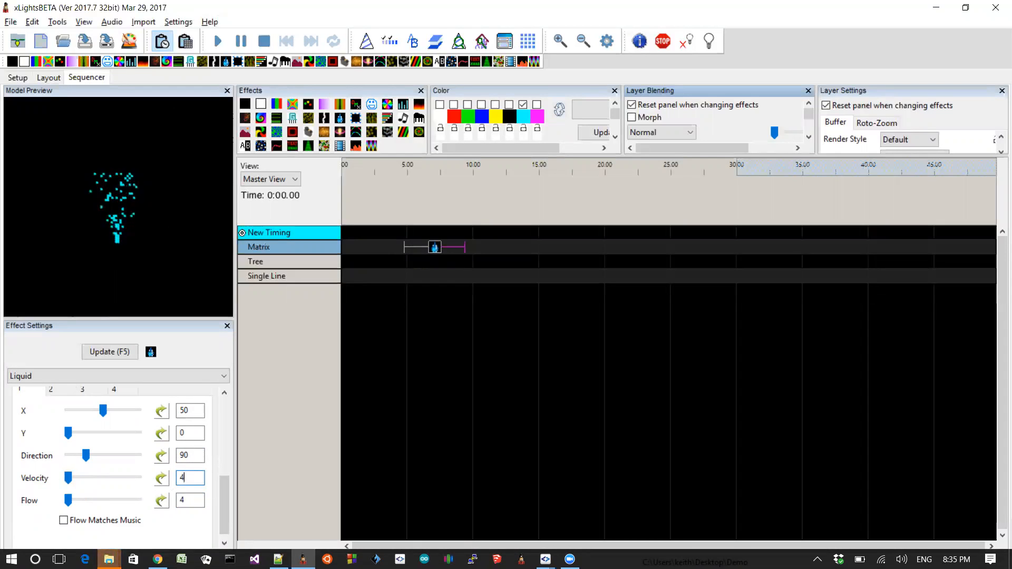
key(Tab)
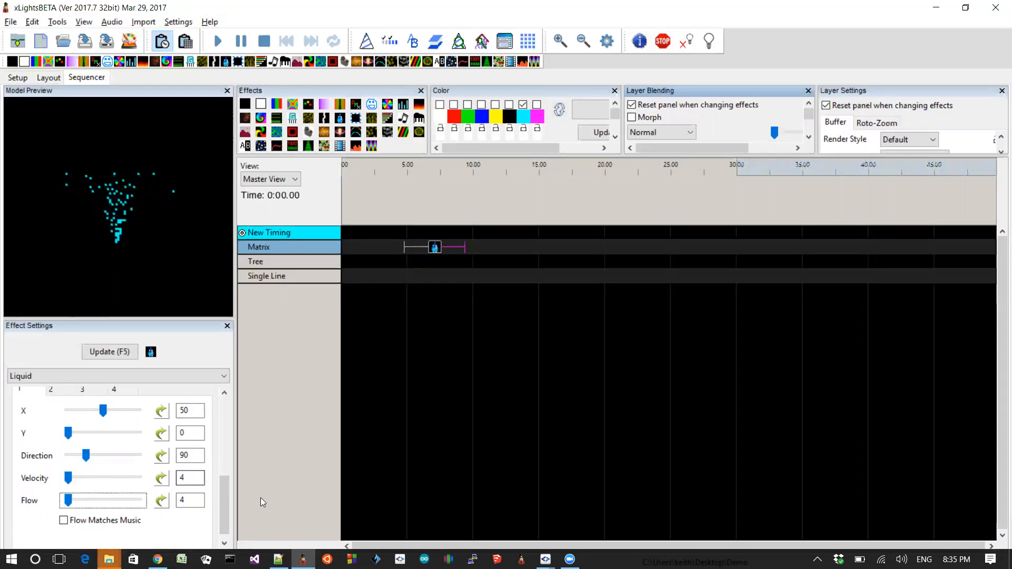
Preview the Matrix Liquid effect, then set the first source's velocity to 2, its Y position to 50 and its flow to 2
click(436, 247)
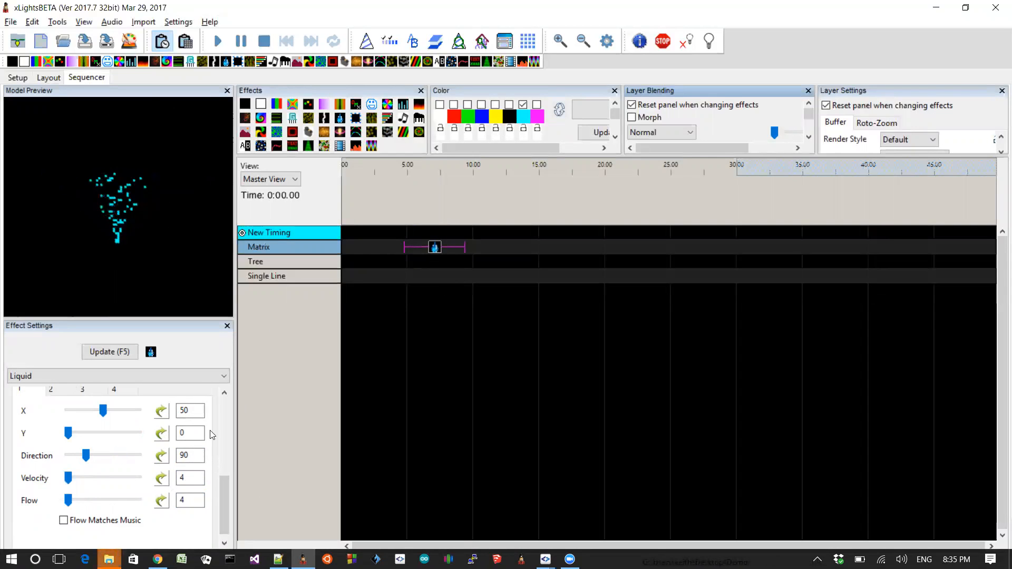
double_click(187, 477)
text(2)
key(Tab)
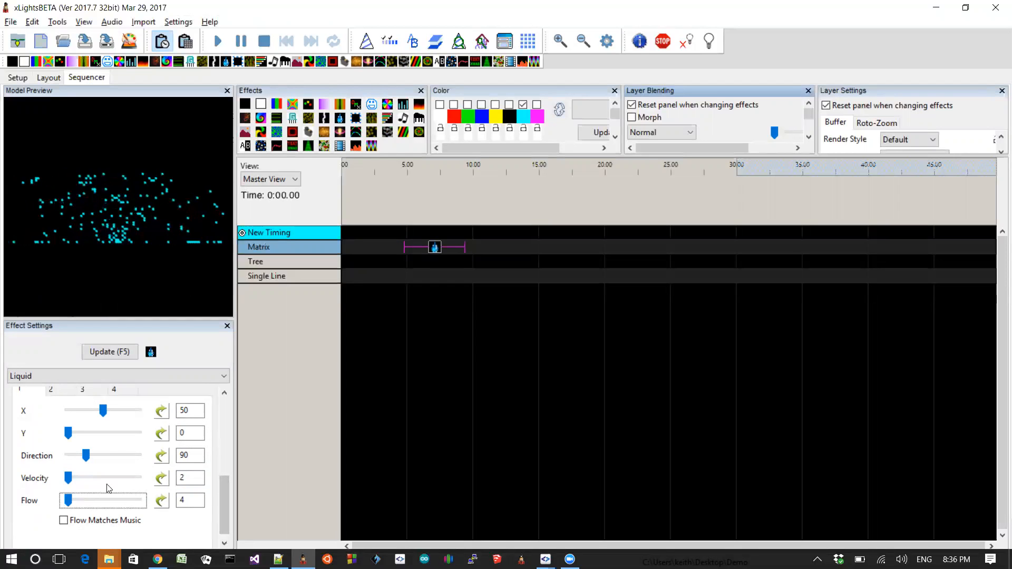
scroll(223, 508, up, 2)
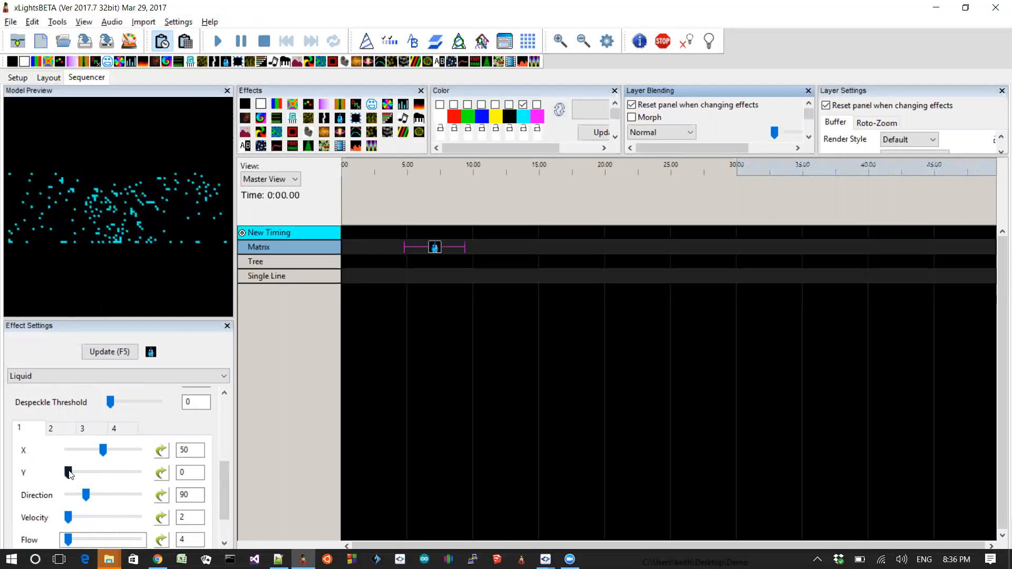
drag(69, 472, 87, 470)
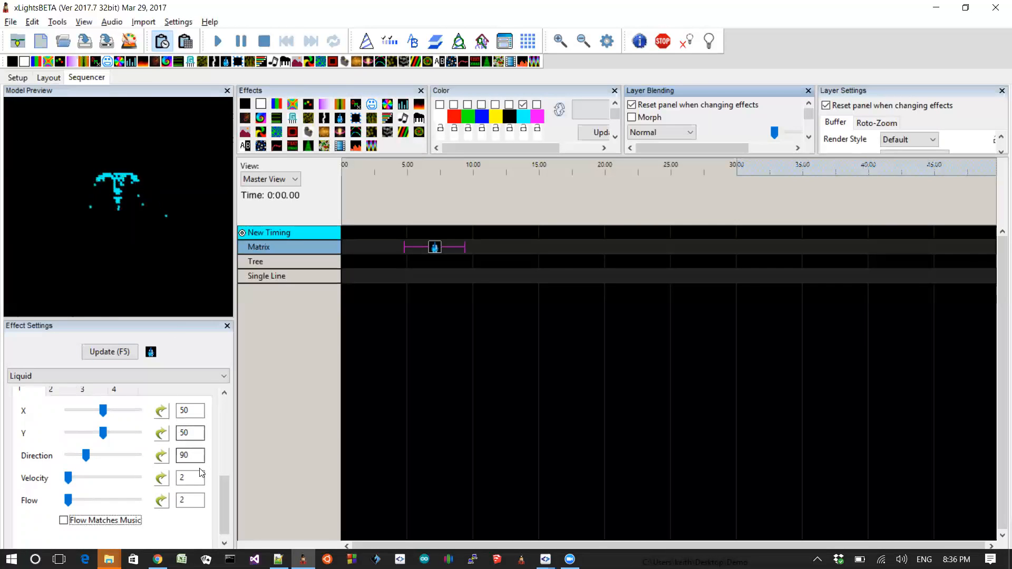
Apply a Ramp value curve to the first source's direction with start level 0 and end level 100
click(165, 456)
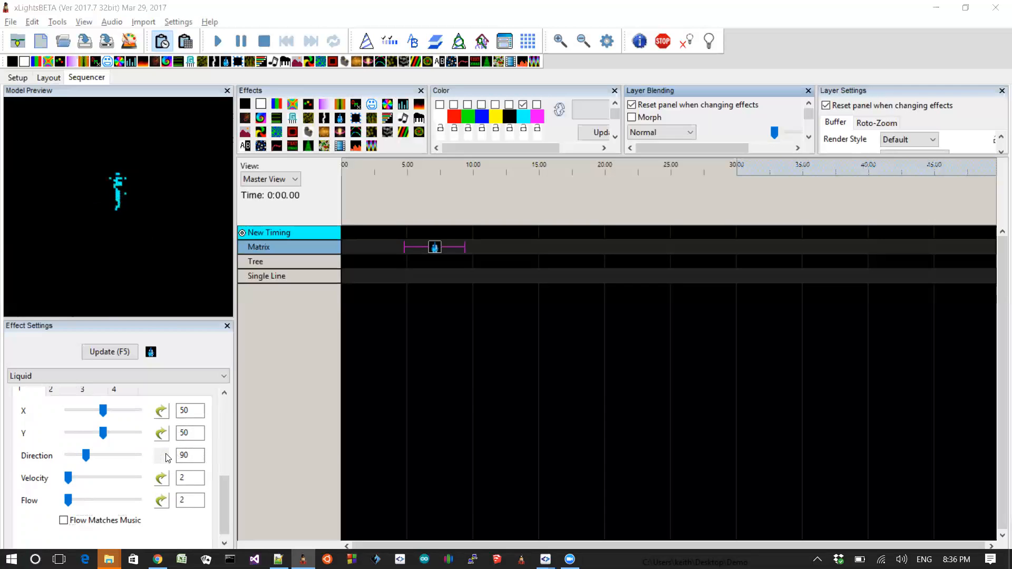
click(201, 166)
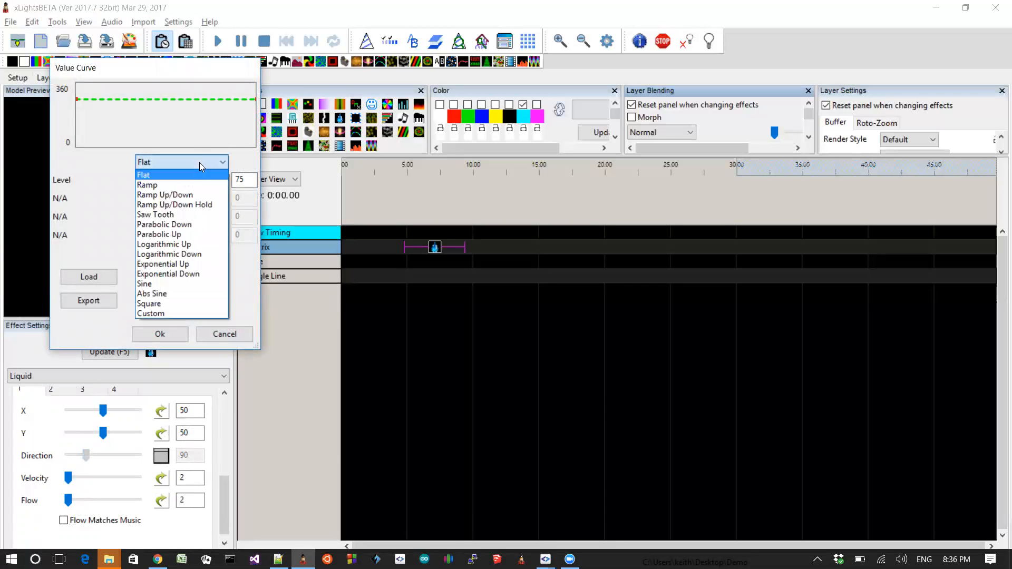
click(179, 186)
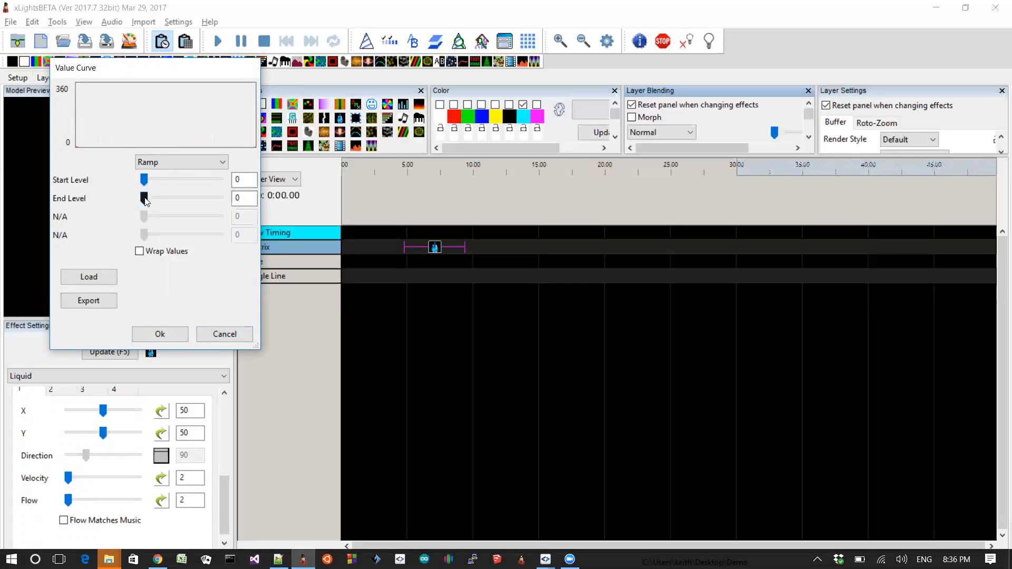
drag(197, 202, 240, 198)
click(161, 332)
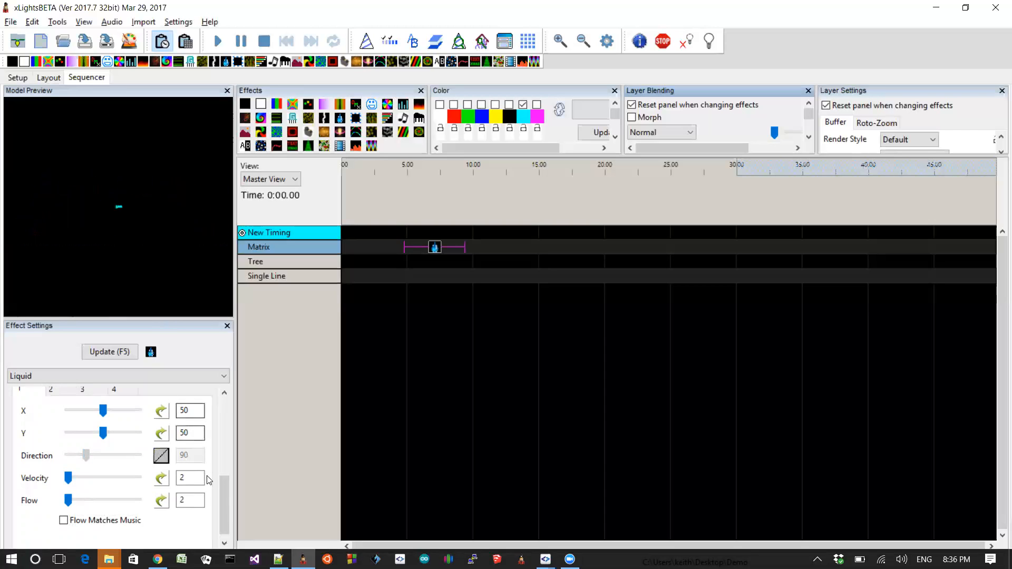
Change the direction's value curve to Saw Tooth with 11 cycles
click(161, 455)
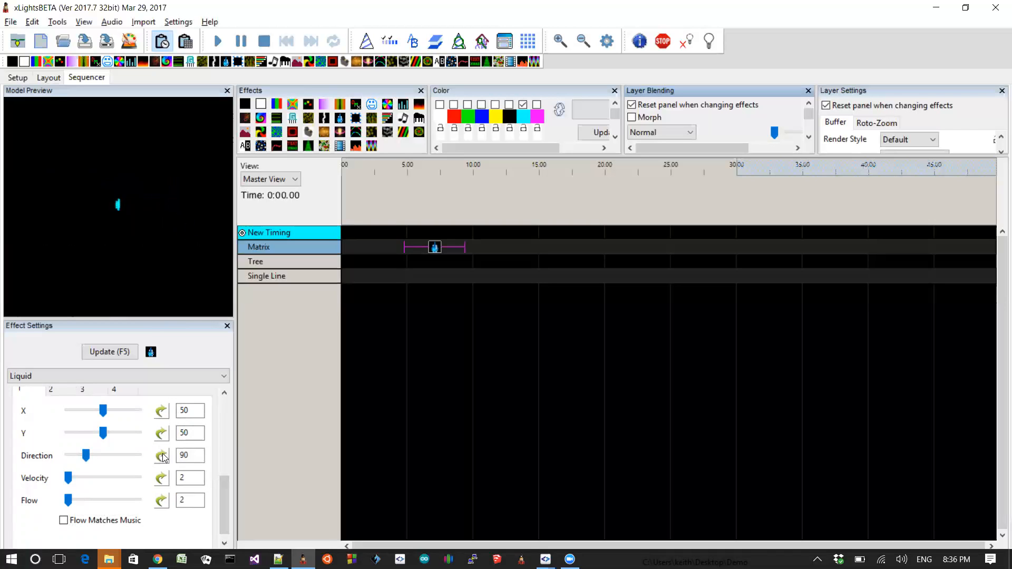
click(162, 456)
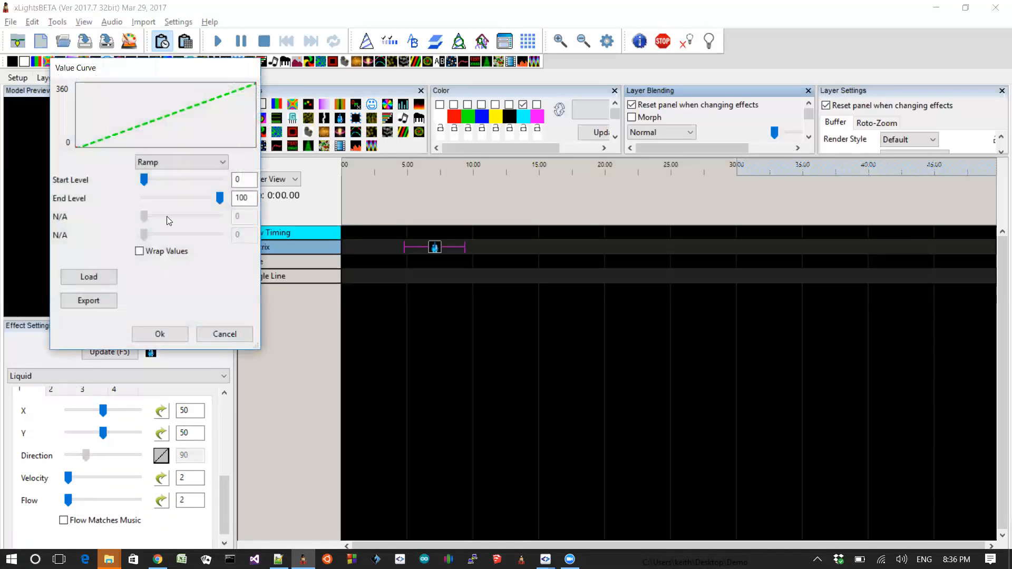
click(169, 161)
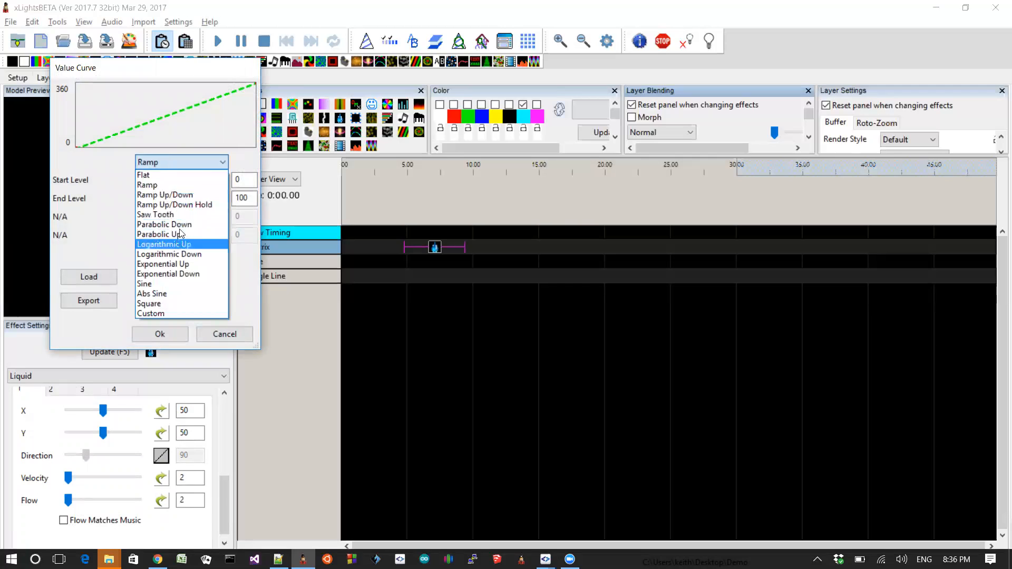
click(183, 215)
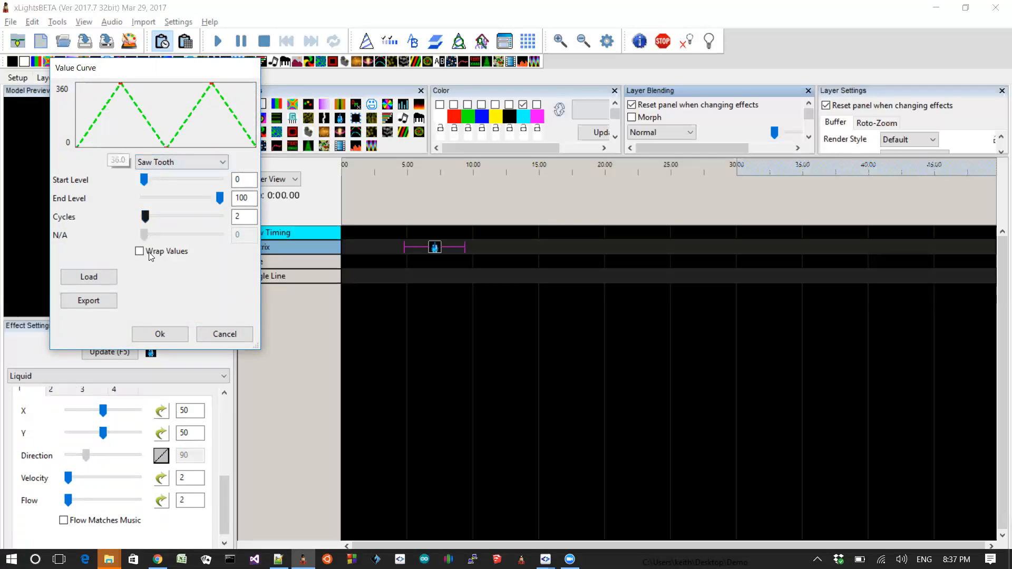
drag(146, 216, 154, 216)
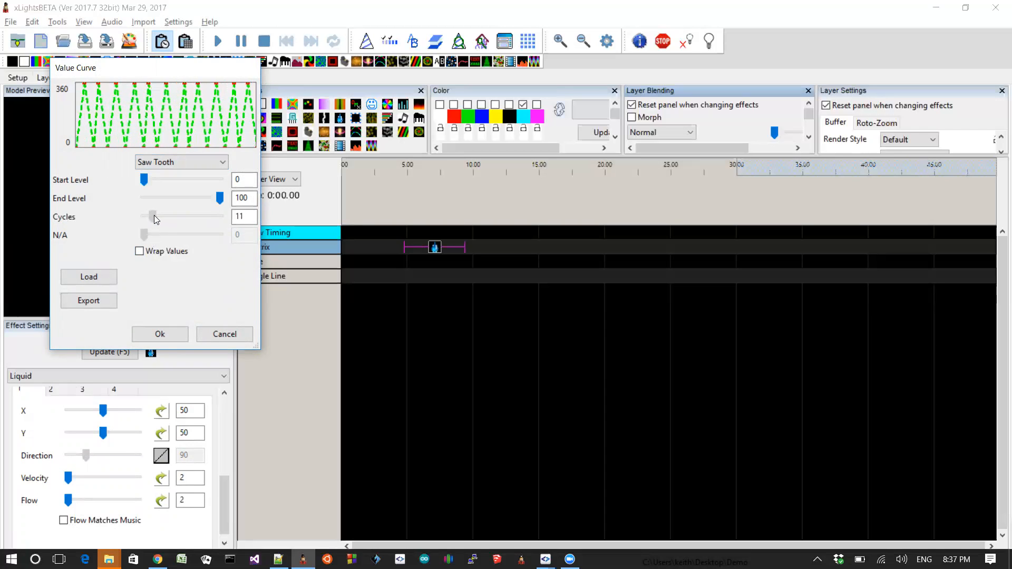
click(162, 339)
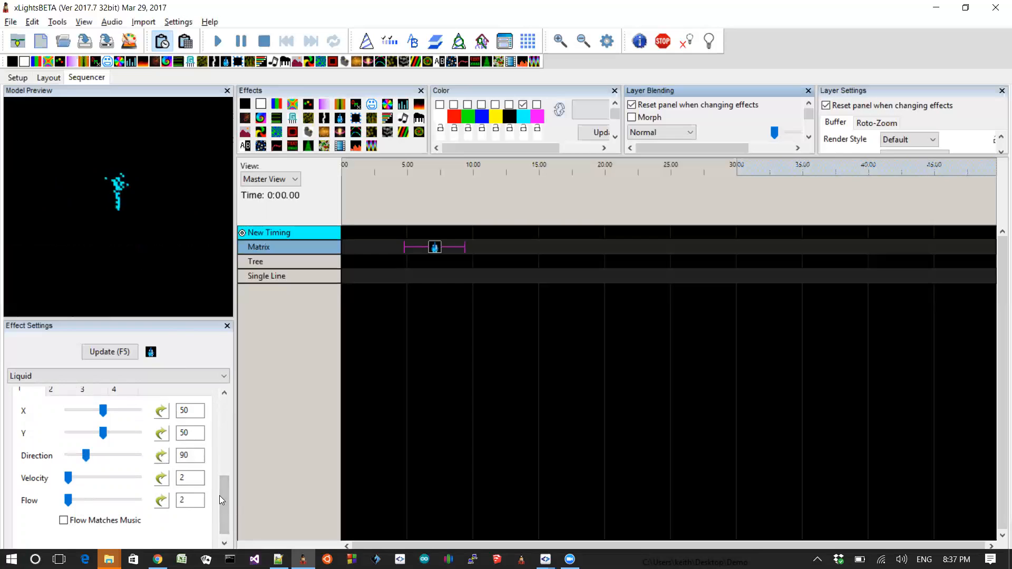
Set the first source's flow to 20 and enable the right and left barriers
mouse_move(223, 501)
mouse_down()
mouse_move(232, 451)
mouse_move(231, 499)
mouse_move(213, 492)
mouse_up()
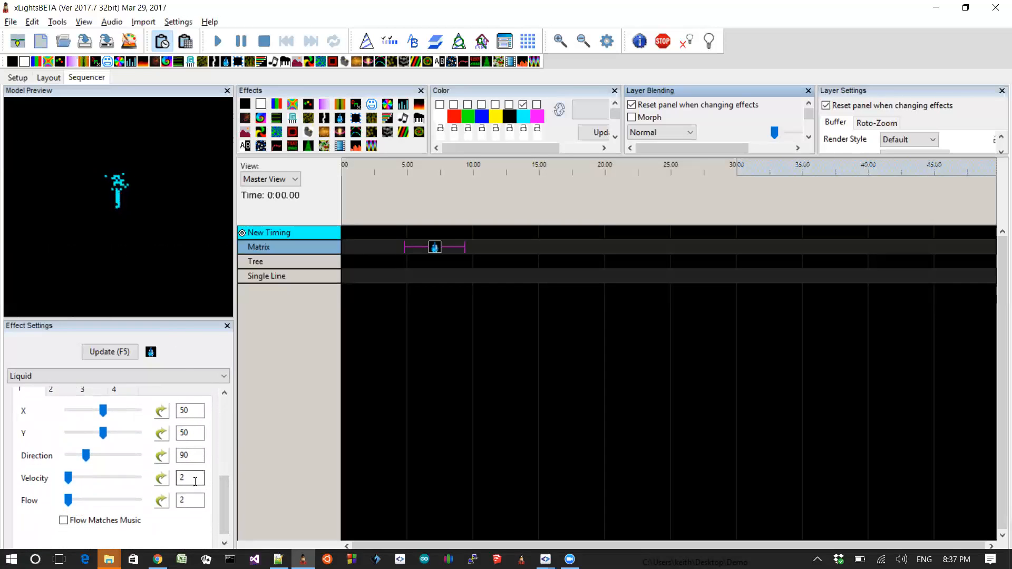
text(0)
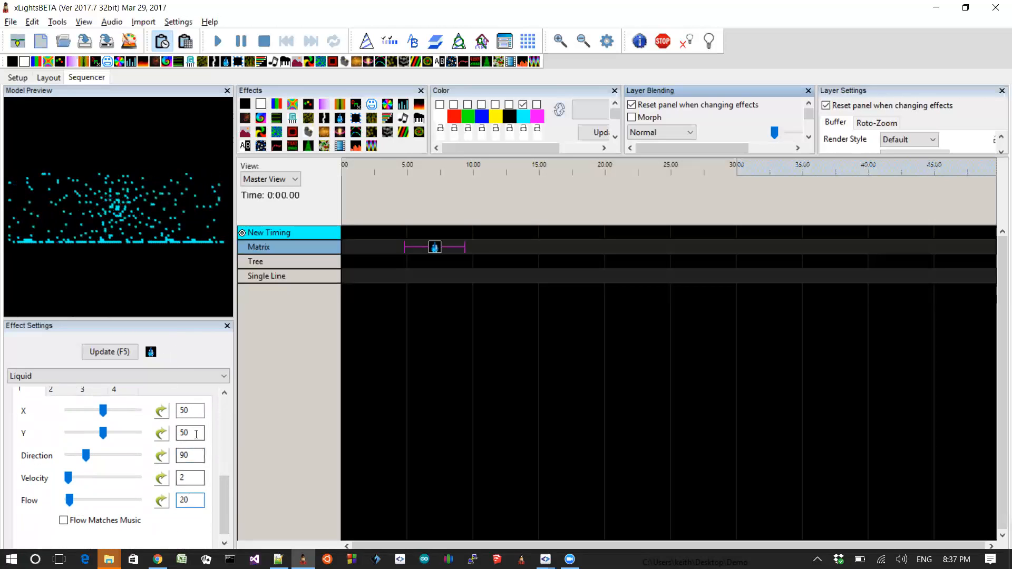
drag(224, 488, 226, 407)
click(79, 416)
click(20, 416)
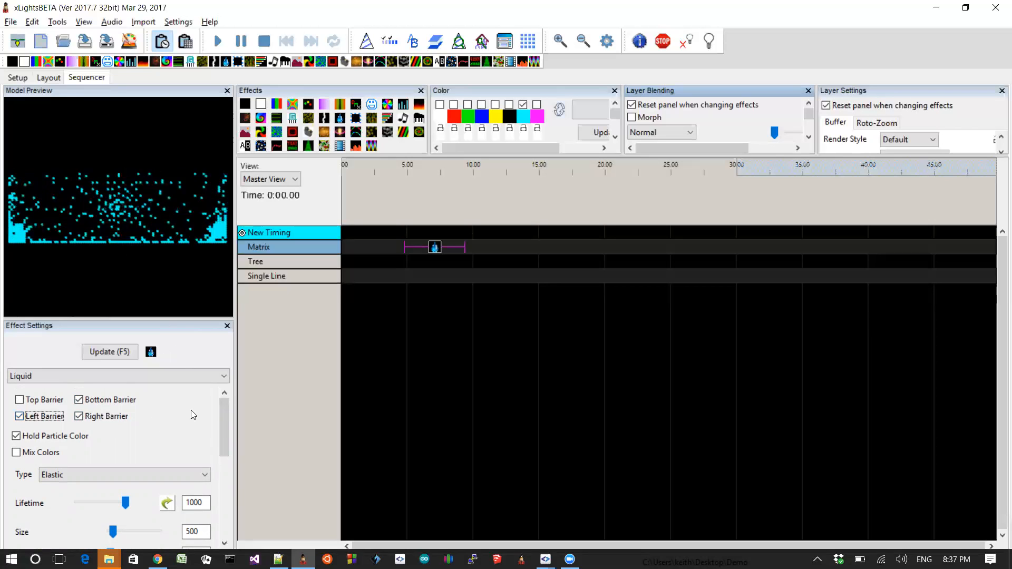
Set the Liquid effect's warm up frames to 68 and replay the effect on the Matrix row
drag(224, 416, 224, 435)
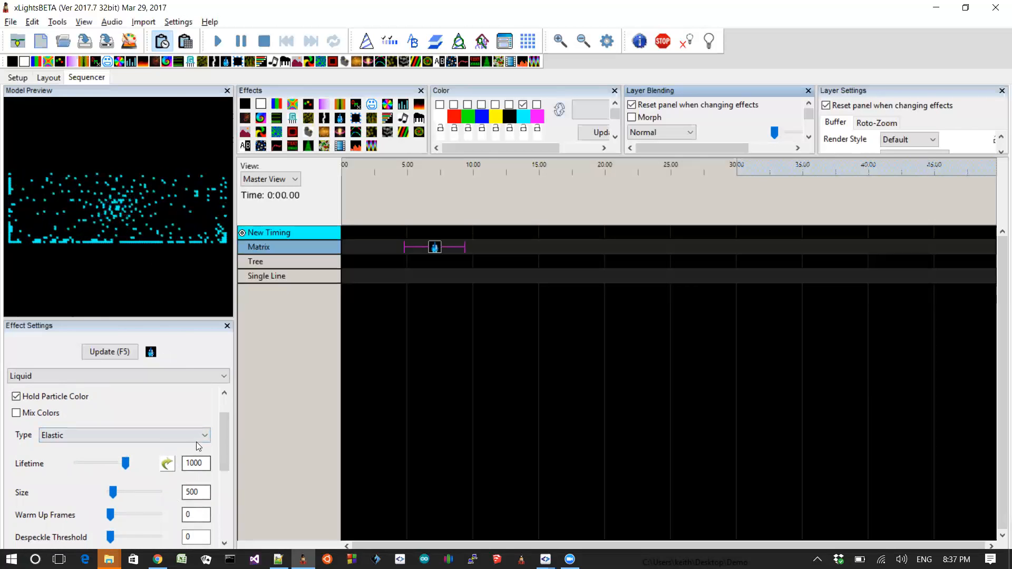
drag(219, 450, 222, 463)
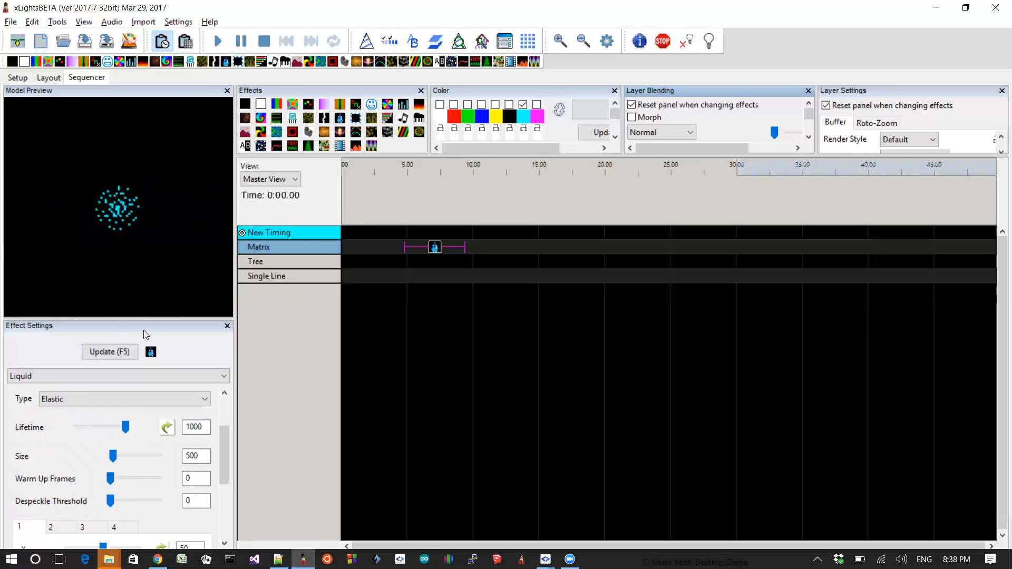
drag(110, 478, 117, 478)
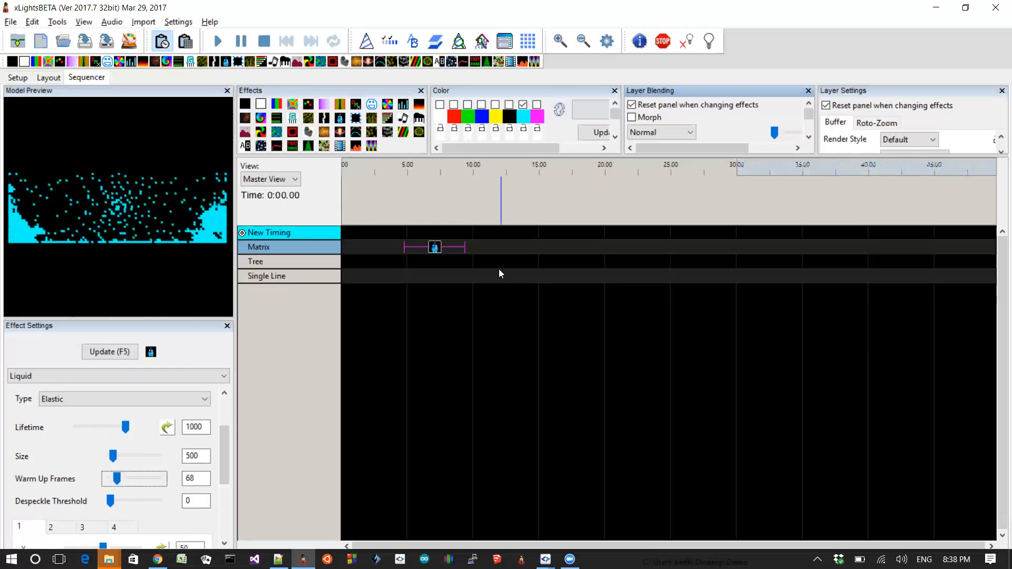
click(435, 252)
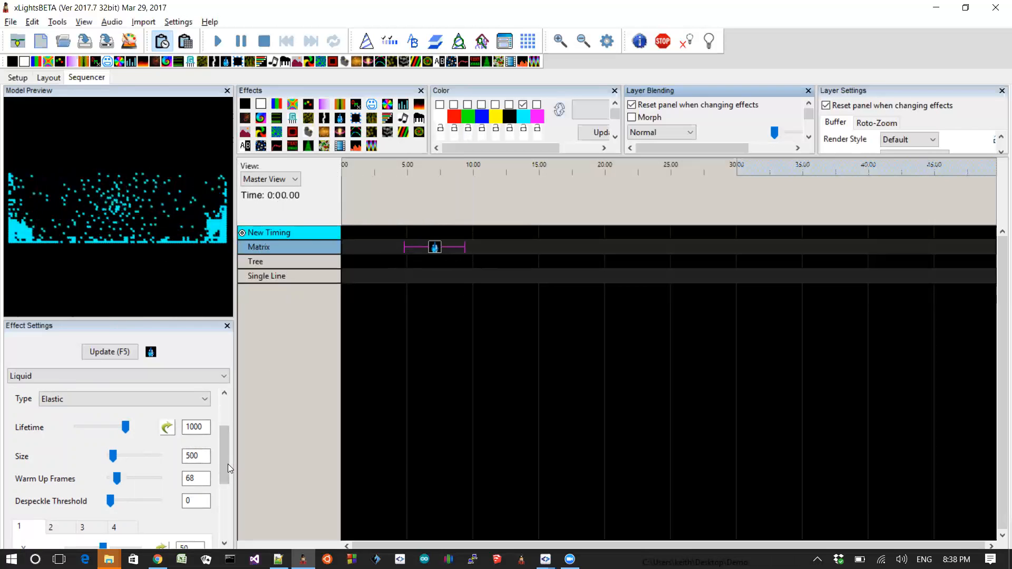
Raise the first source's flow to 321, replay the effect on the Matrix row, and set its velocity to 1
drag(224, 460, 225, 509)
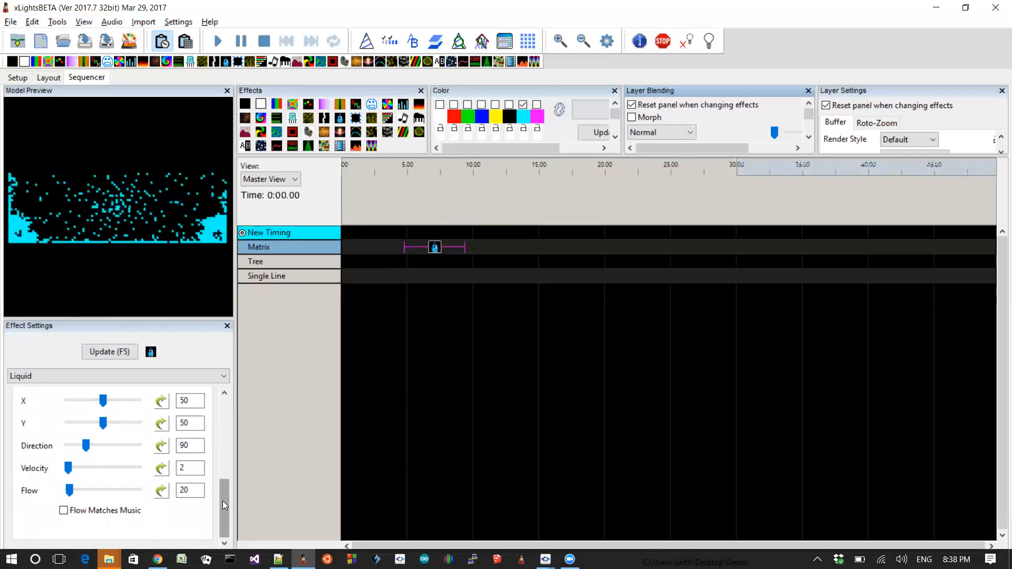
drag(69, 491, 90, 491)
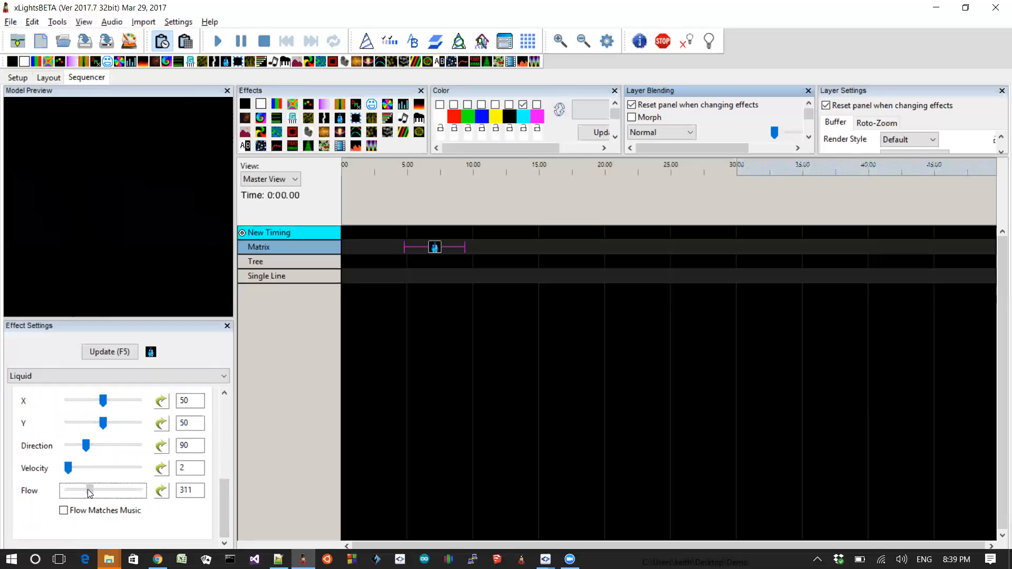
click(435, 247)
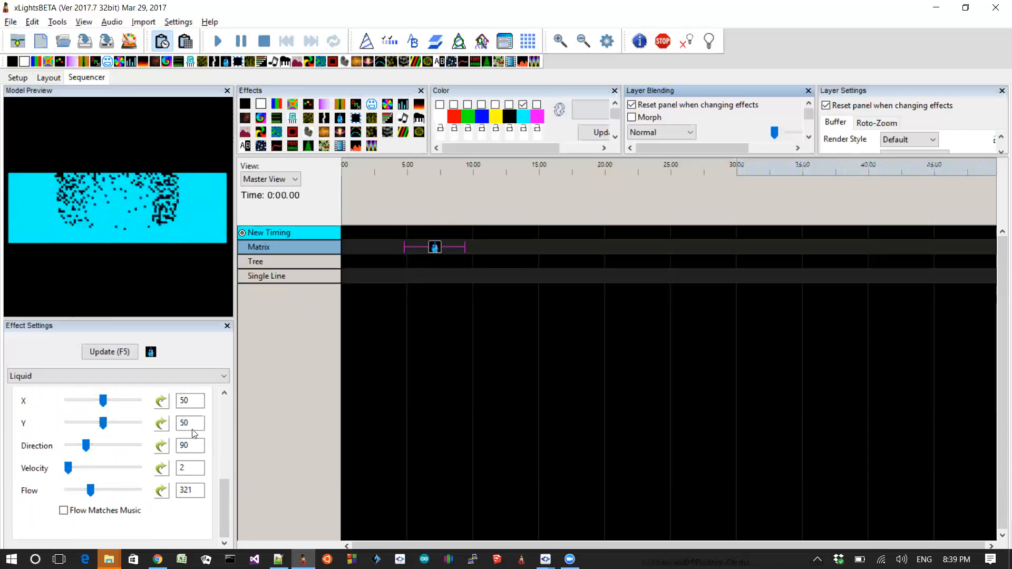
click(188, 466)
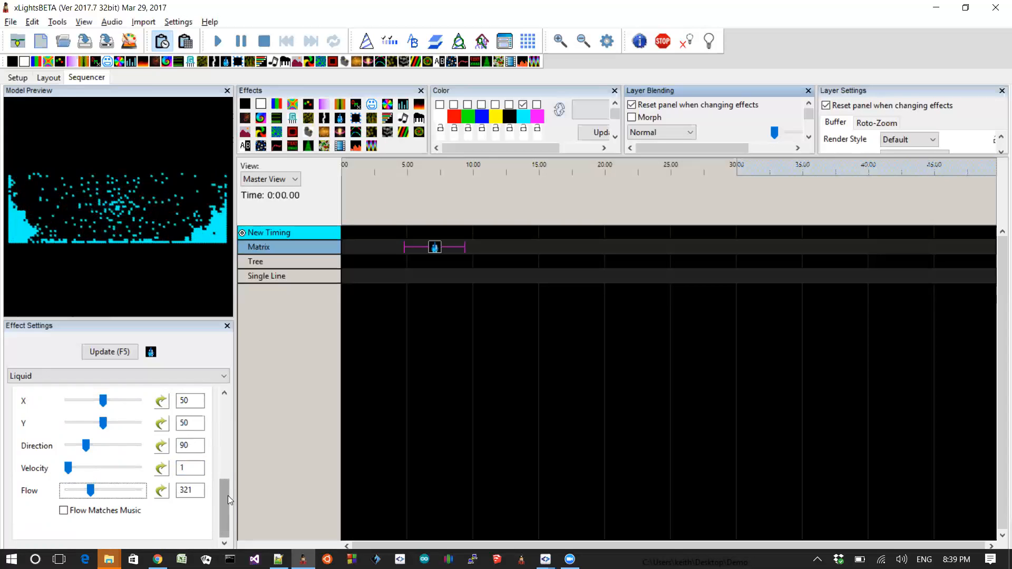
Set the Liquid effect's despeckle threshold to 4 and replay the effect on the Matrix row
drag(224, 497, 223, 446)
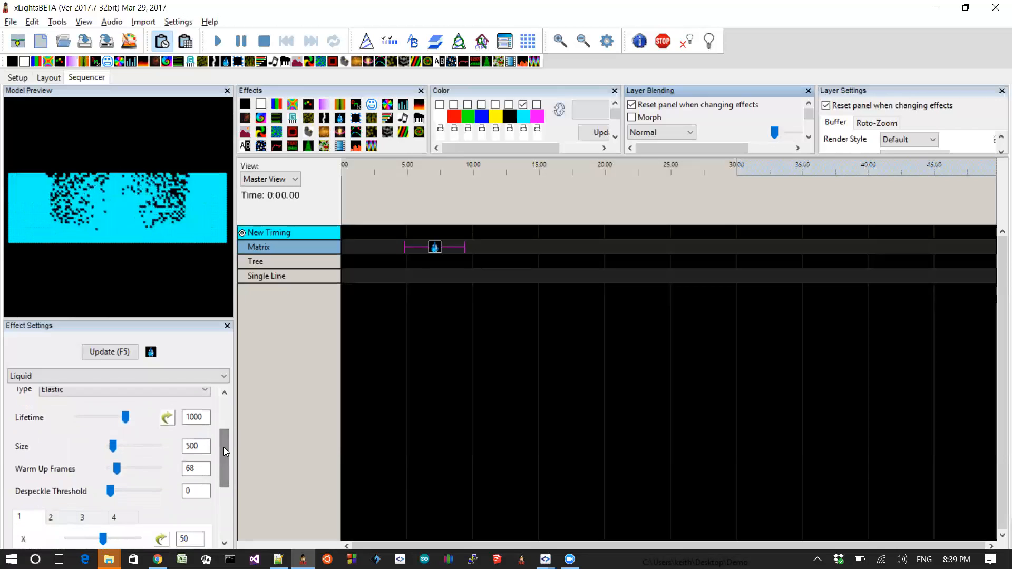
click(113, 491)
drag(126, 491, 158, 488)
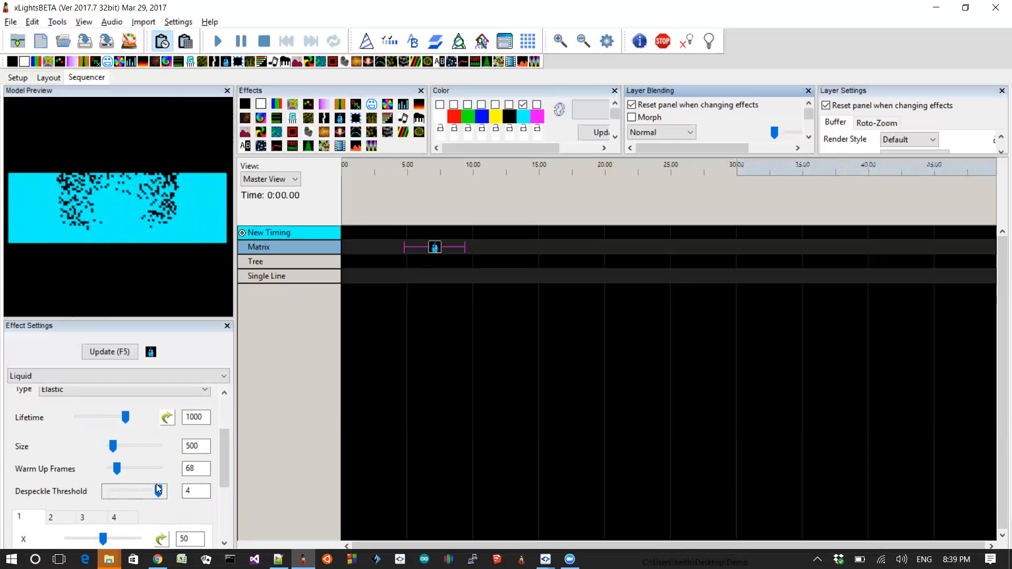
click(442, 251)
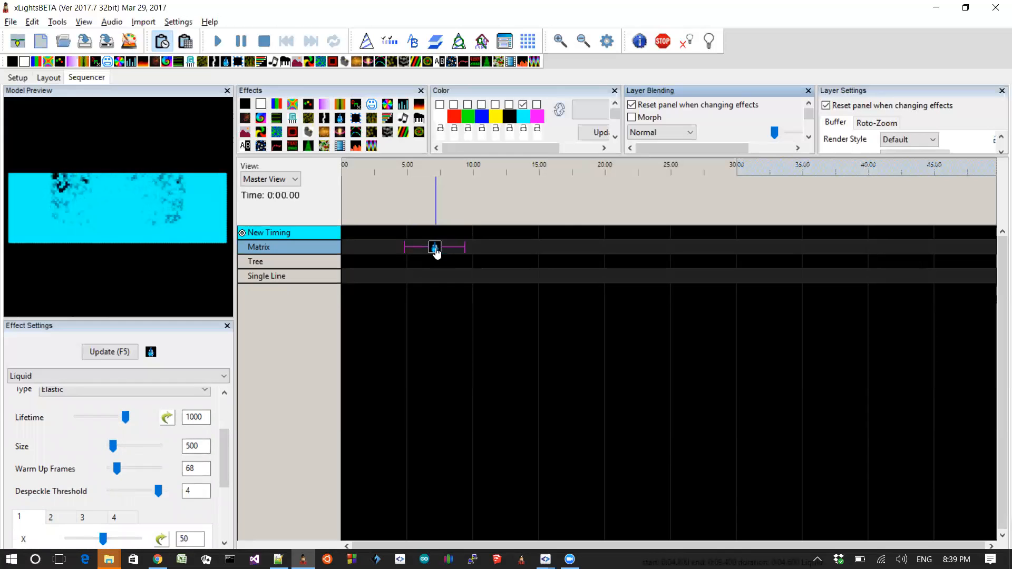
Set the first source's flow to 151 and its Y position to 0
drag(222, 463, 228, 514)
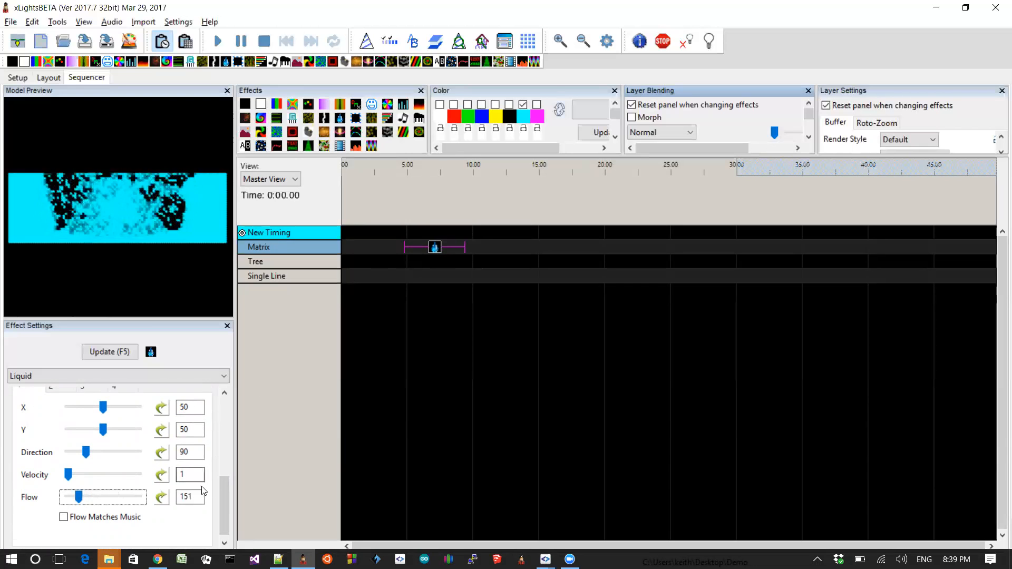
drag(223, 493, 225, 468)
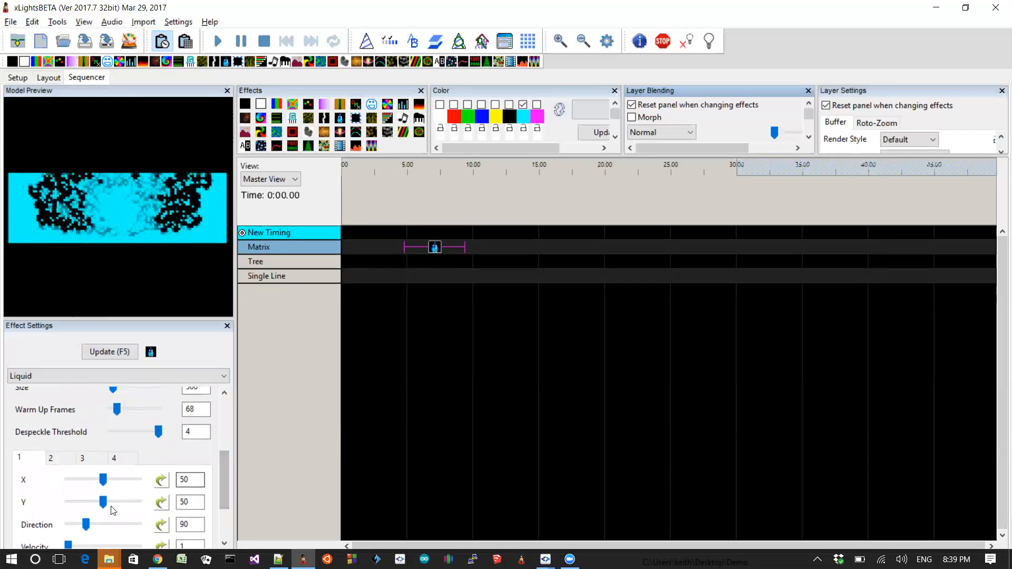
drag(103, 501, 55, 502)
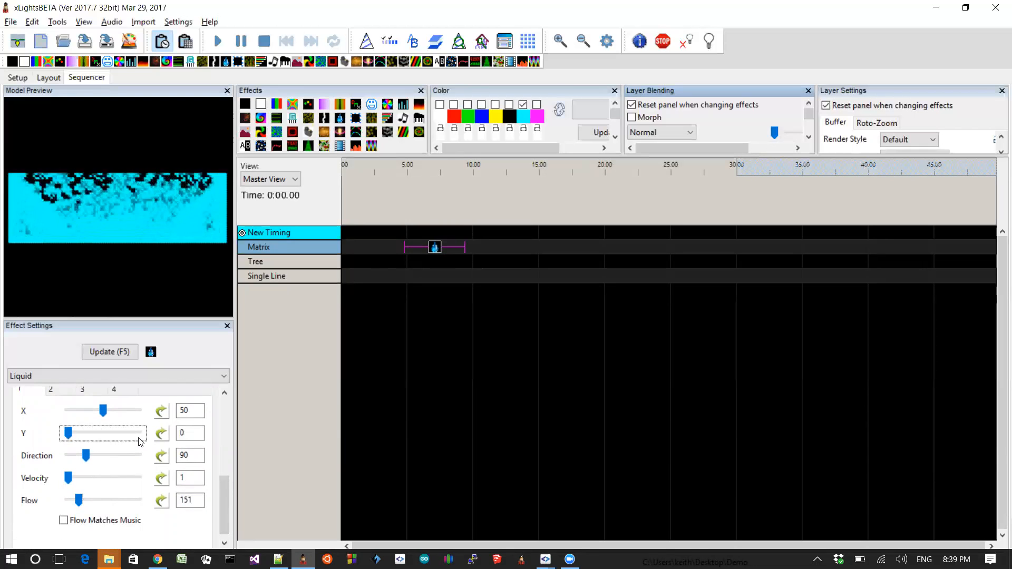
Enable the top barrier for the Liquid effect
click(226, 447)
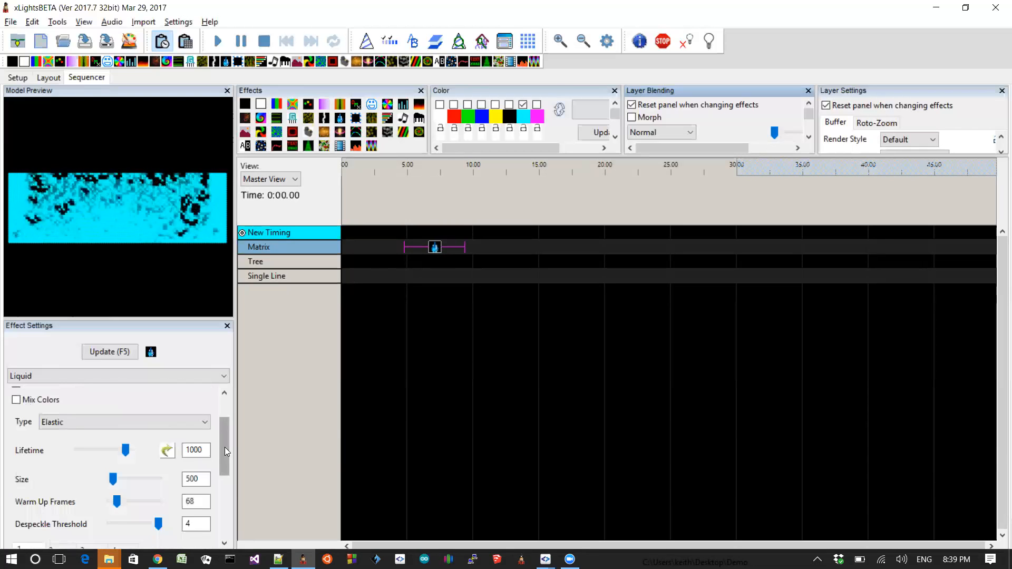
click(226, 402)
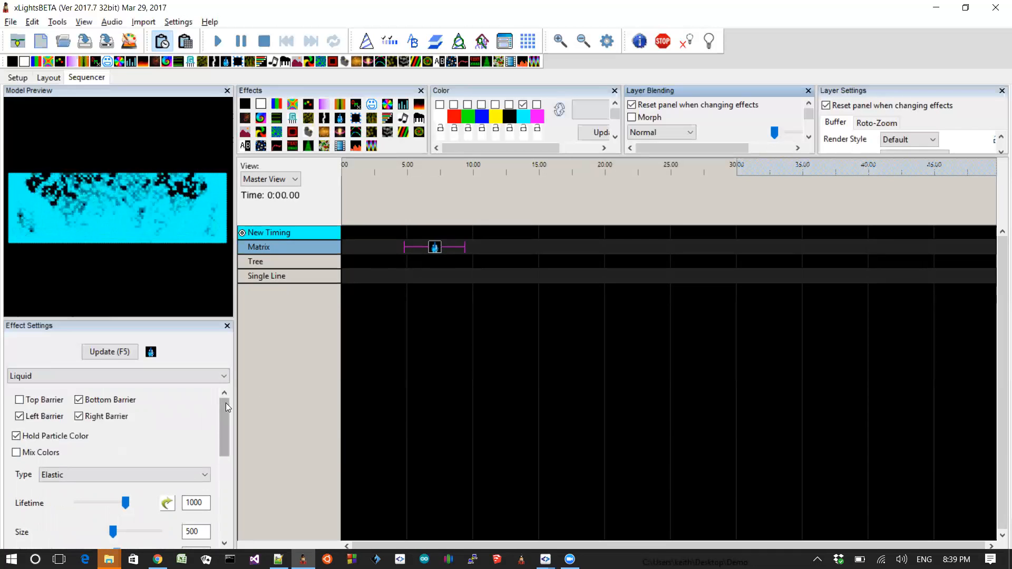
click(20, 400)
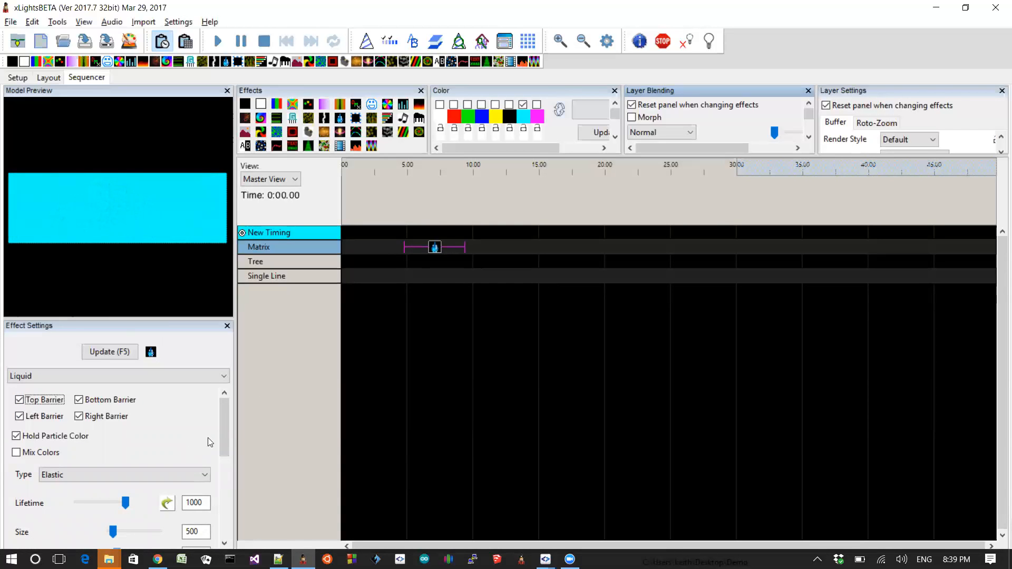
Set the warm up frames to 100 and replay the Liquid effect on the Matrix row
drag(222, 435, 215, 468)
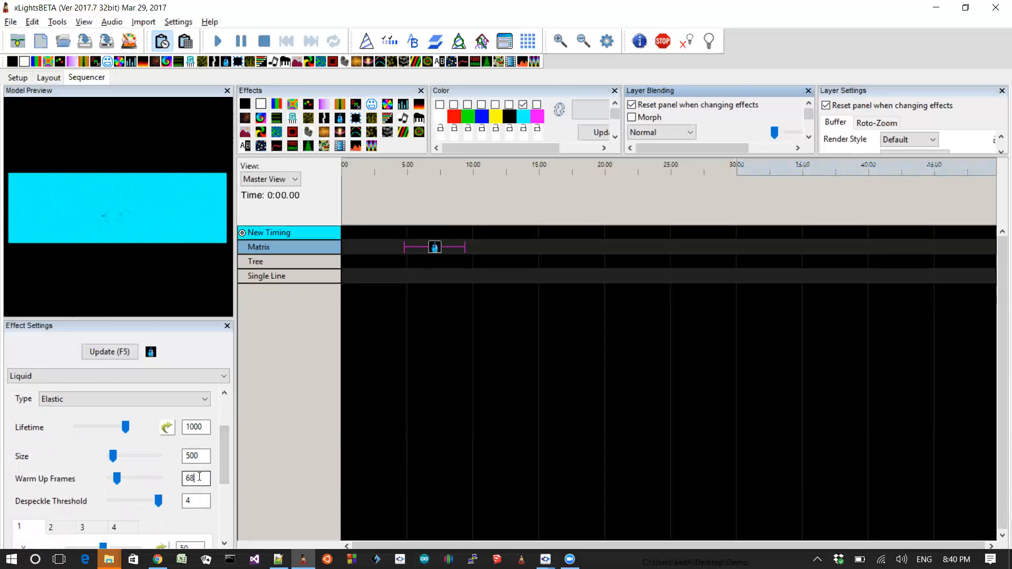
text(100)
key(Tab)
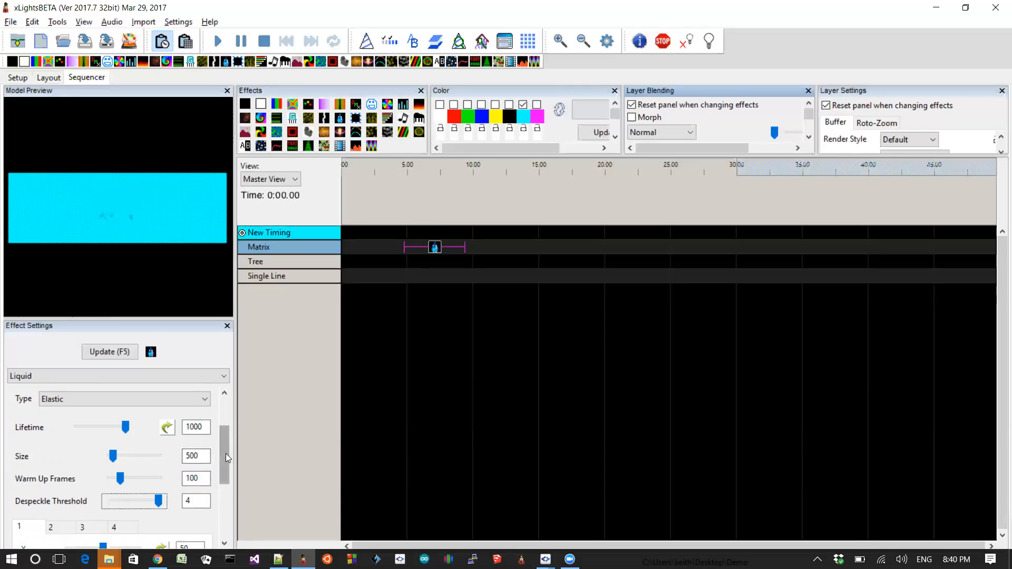
click(435, 249)
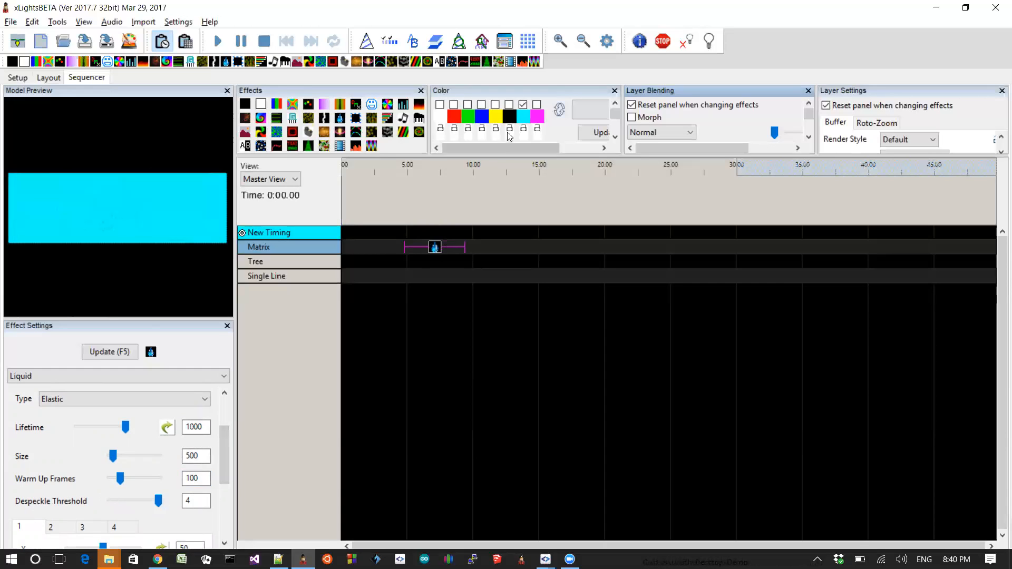
Switch the effect's active color from cyan to black and enable the second liquid source
click(522, 104)
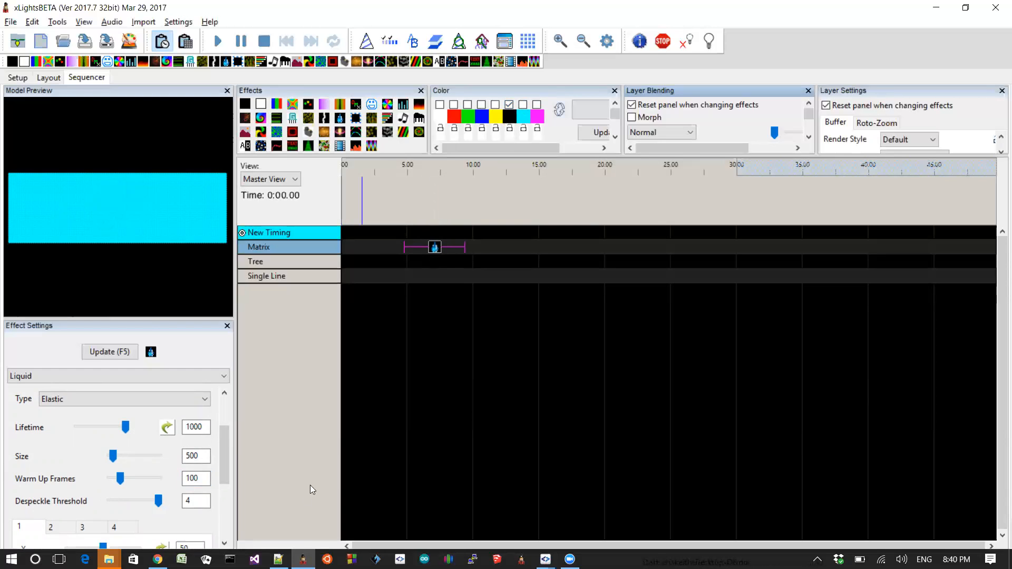
drag(225, 448, 222, 486)
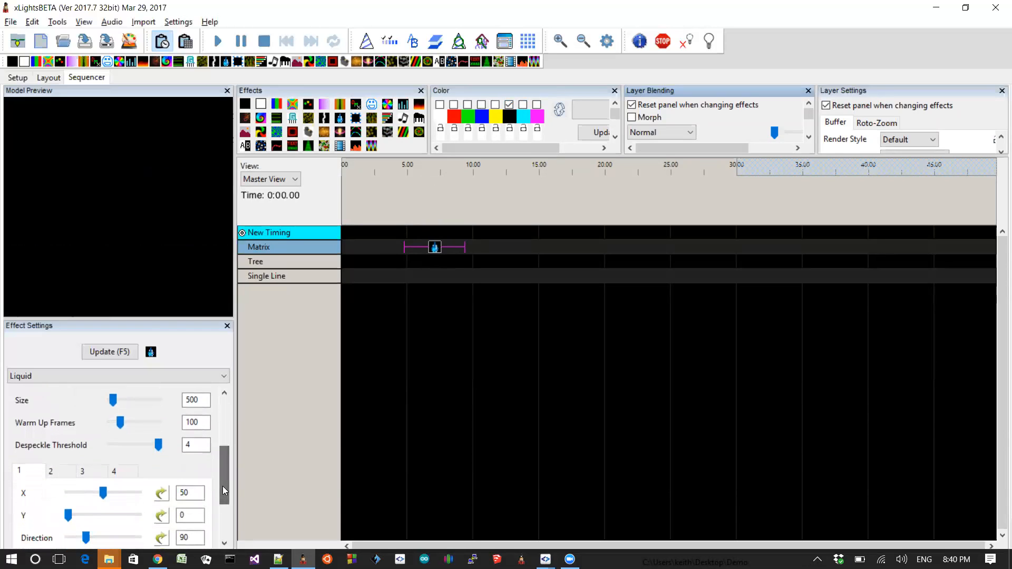
click(60, 472)
click(22, 406)
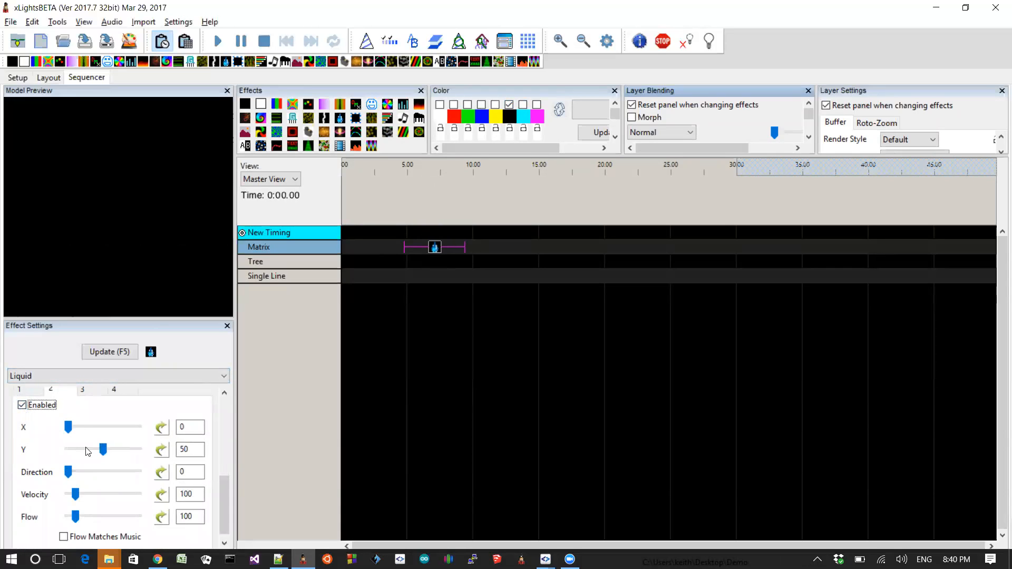
drag(69, 428, 77, 429)
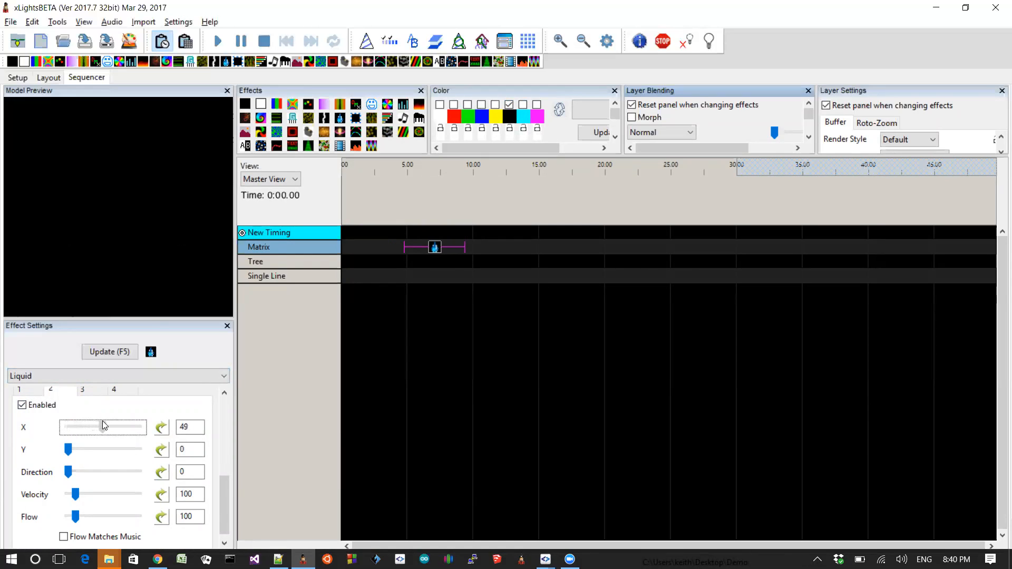
drag(103, 421, 71, 424)
drag(69, 452, 92, 448)
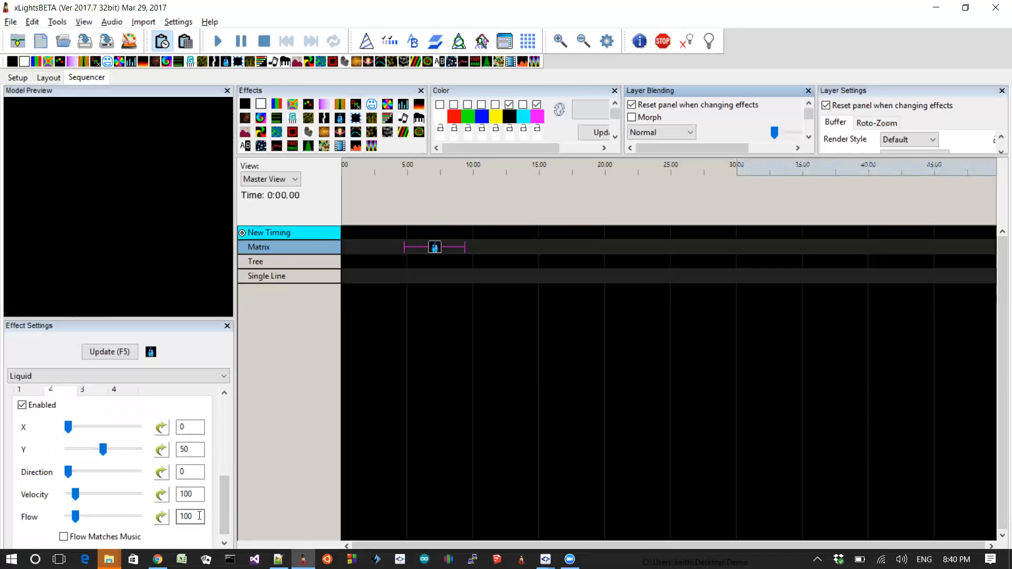
Set the second source's flow to 3, velocity to 600 and direction to 45
text(3)
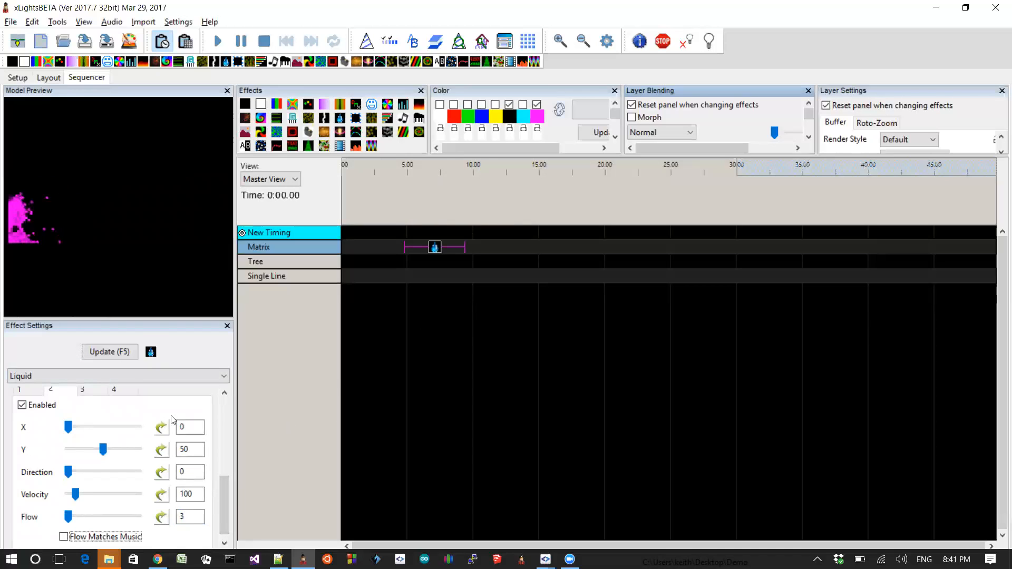
click(194, 494)
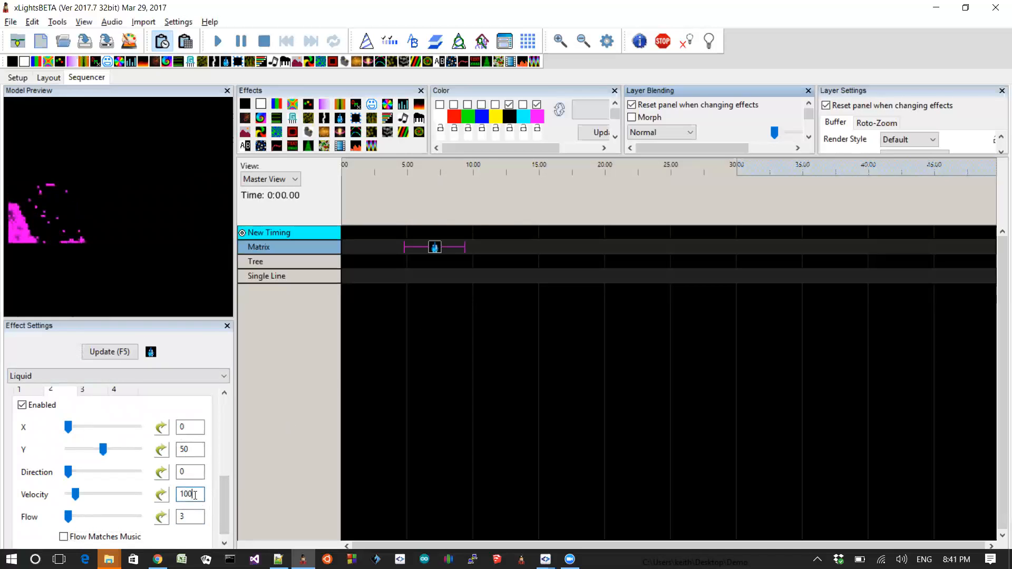
key(Left)
key(Left)
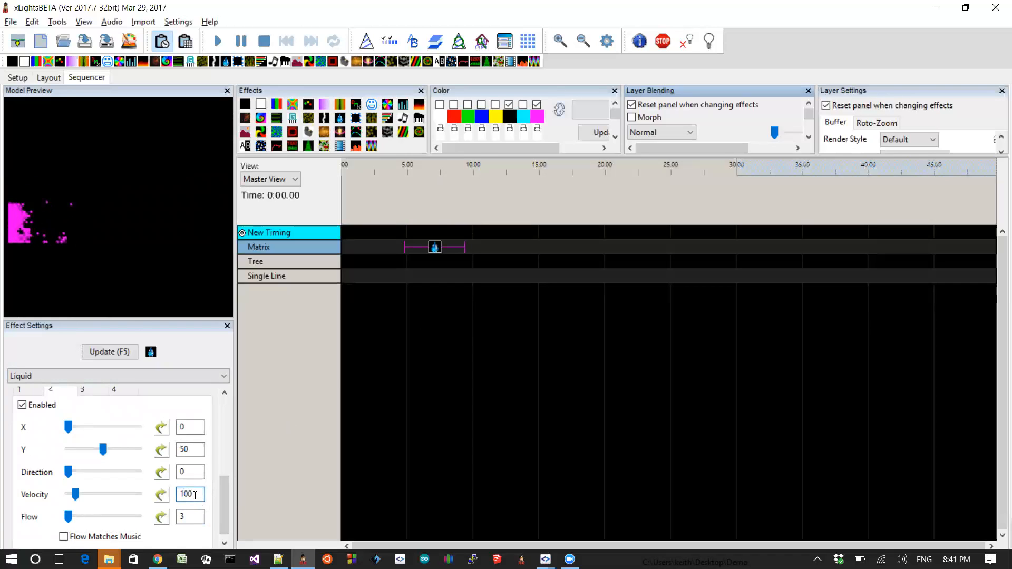
text(6)
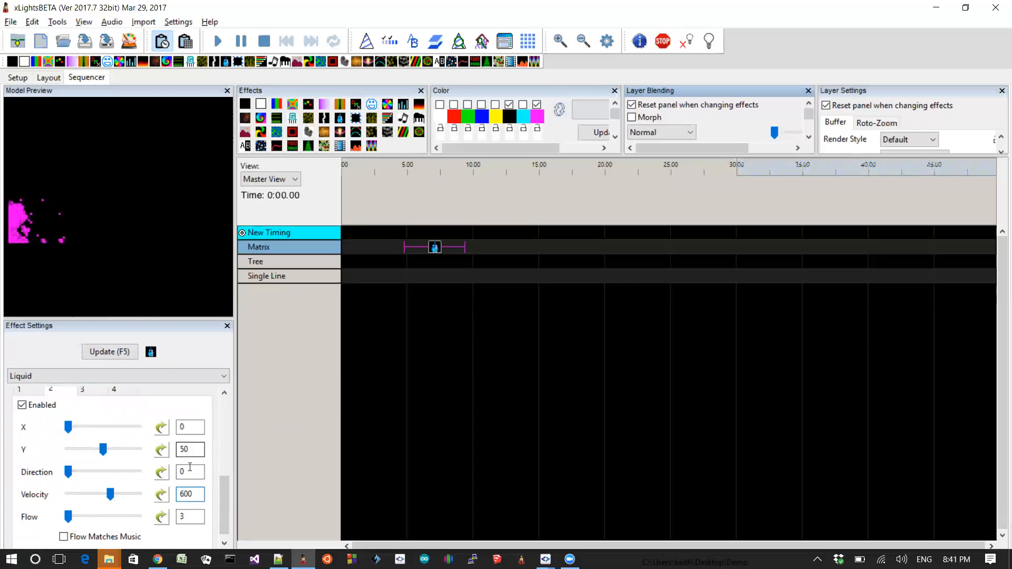
drag(190, 471, 174, 473)
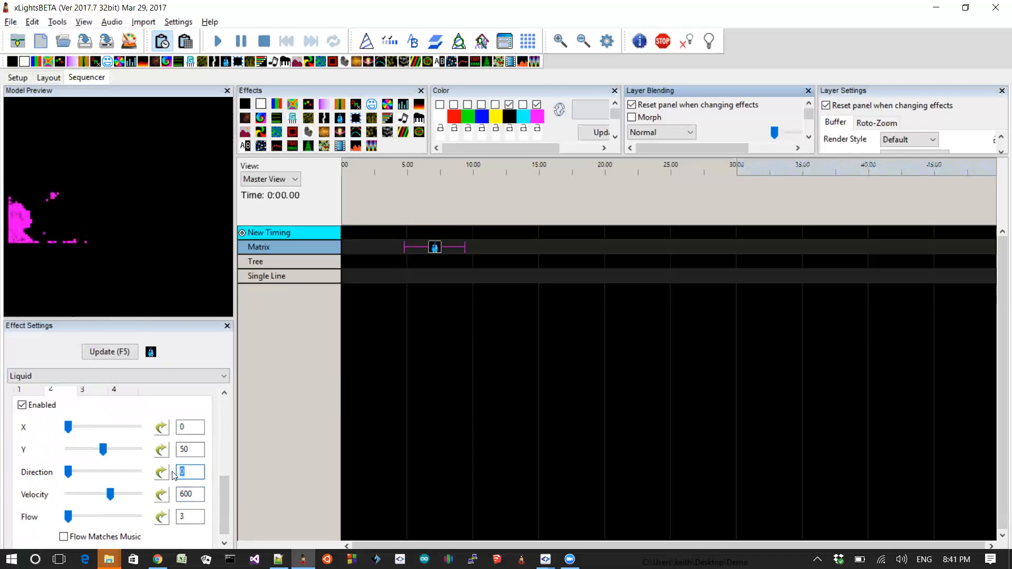
text(45)
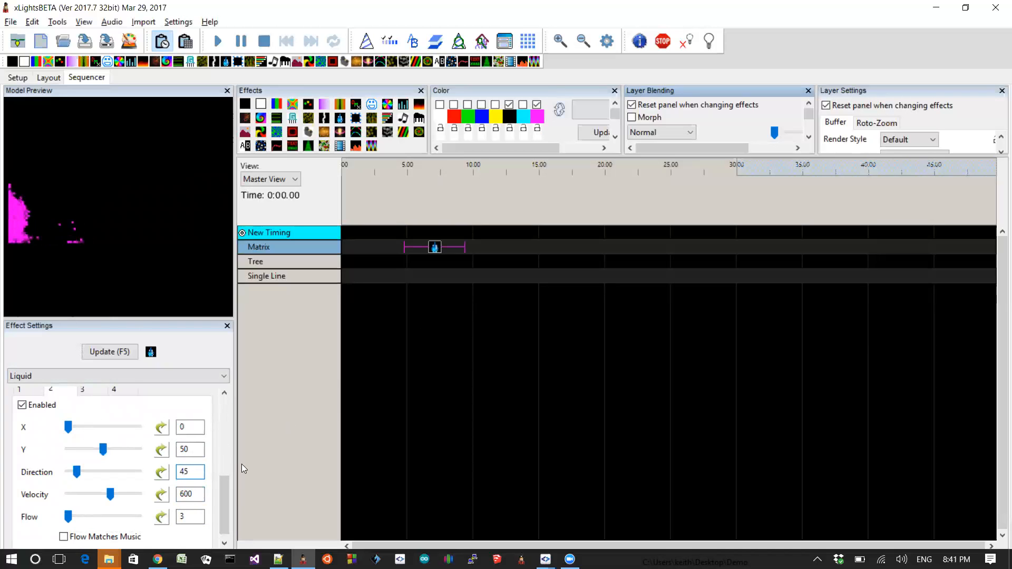
Enable Mix Colors for the Liquid effect
drag(222, 488, 228, 420)
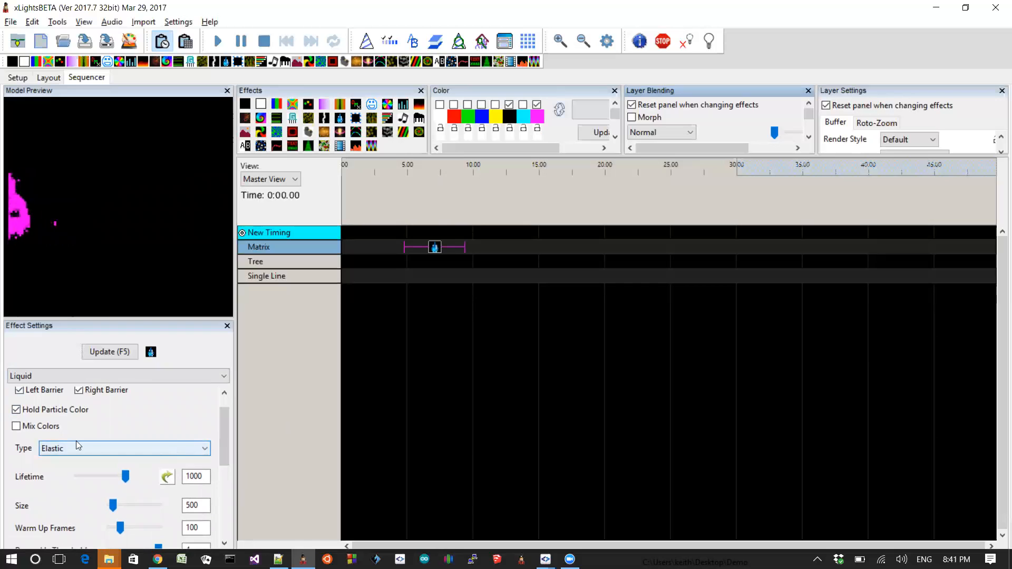
click(17, 426)
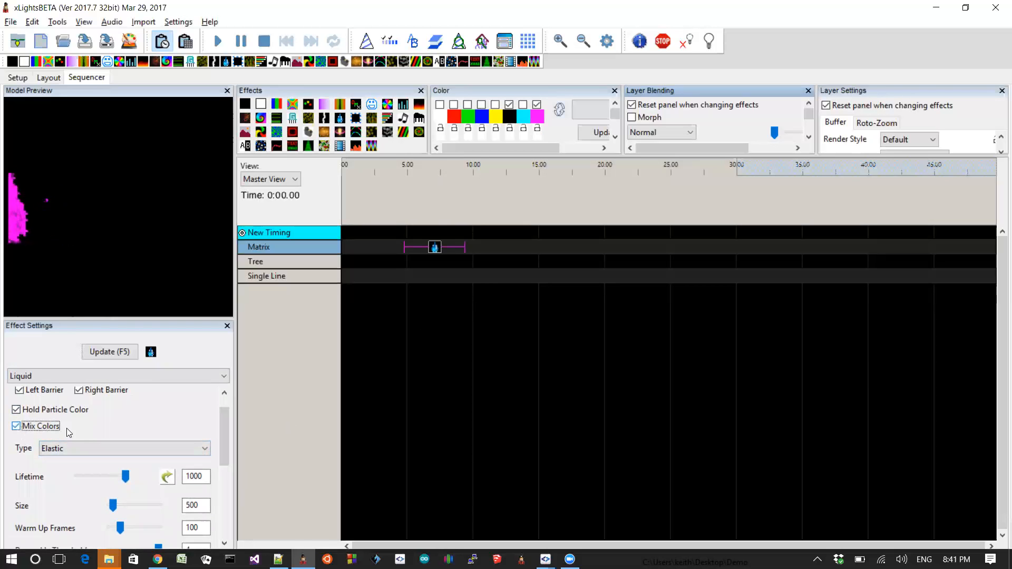
Apply a Custom value curve to the first source's flow, pulling a point near its start down to 0 and lowering its end point
mouse_move(226, 447)
mouse_down()
mouse_move(226, 519)
mouse_move(227, 463)
mouse_up()
scroll(22, 512, down, 5)
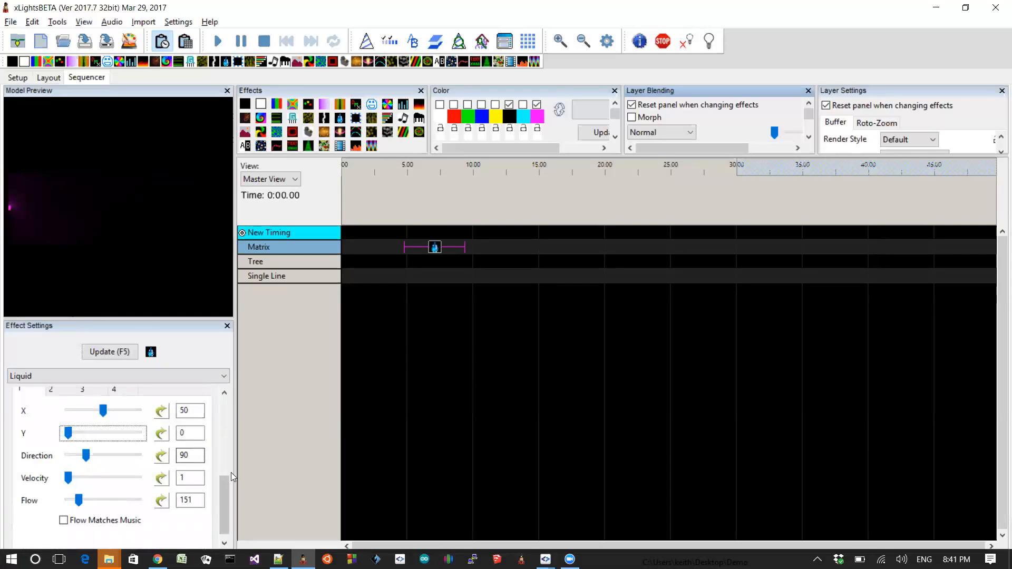
click(161, 501)
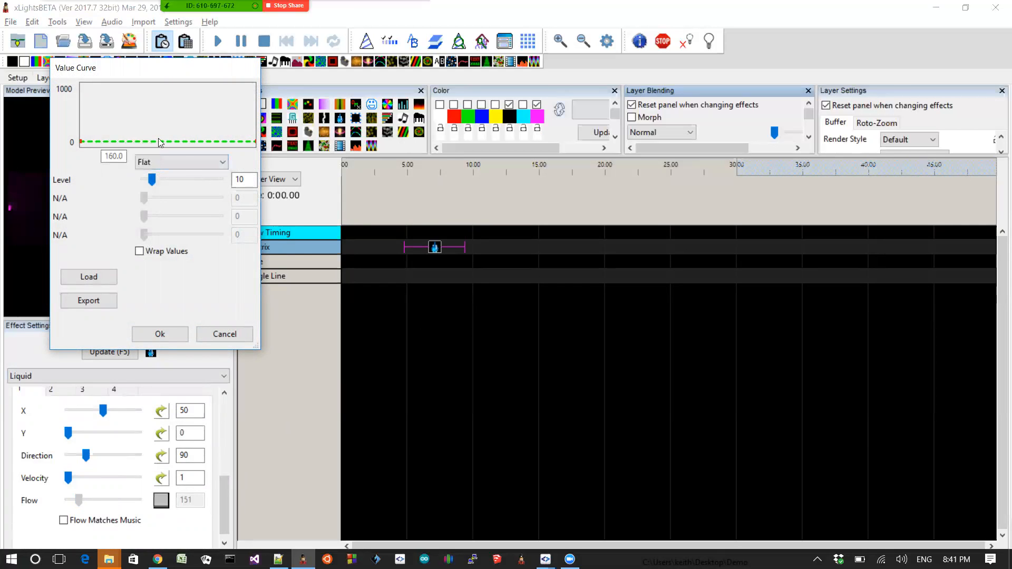
click(161, 164)
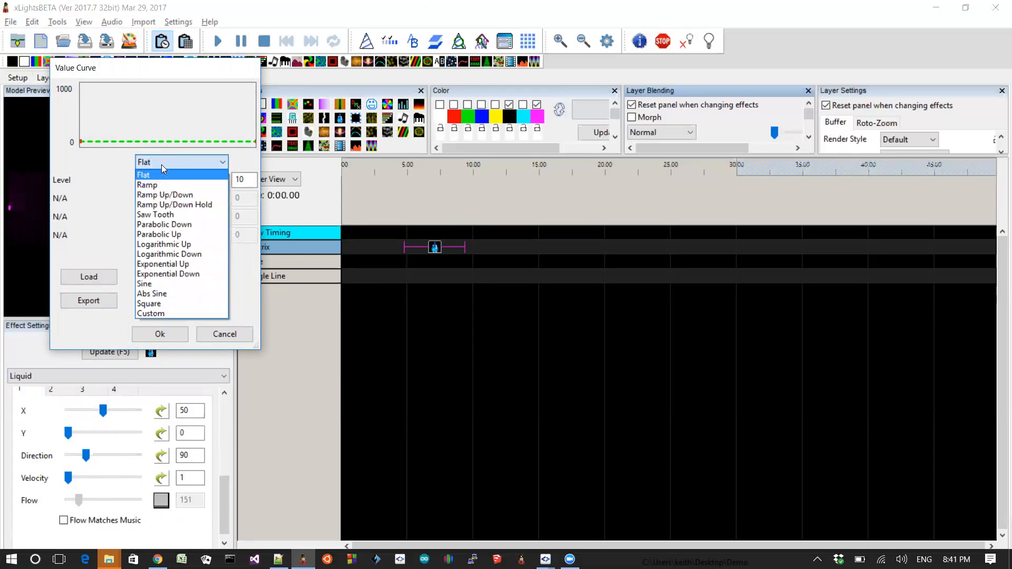
click(168, 314)
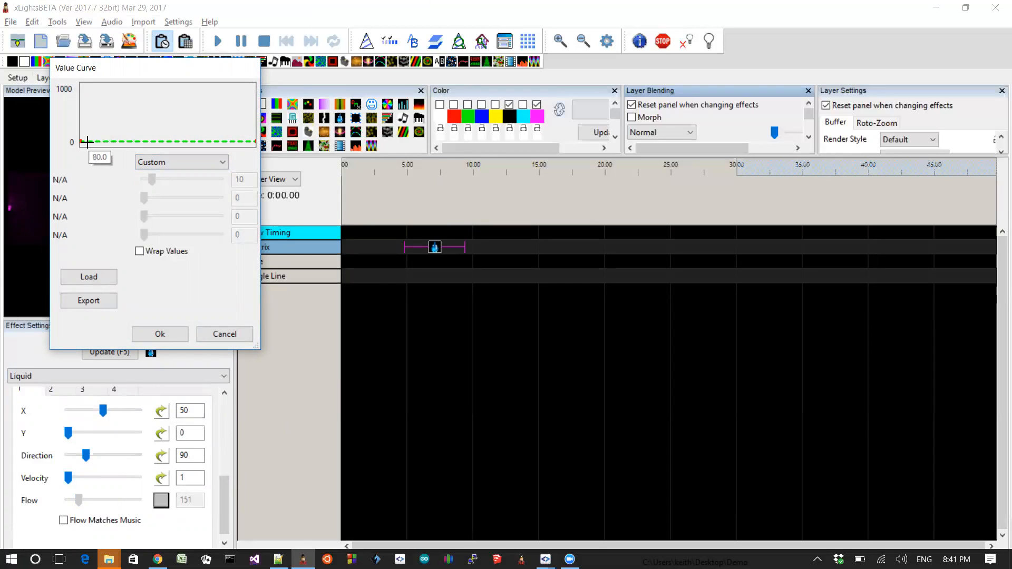
drag(86, 141, 87, 148)
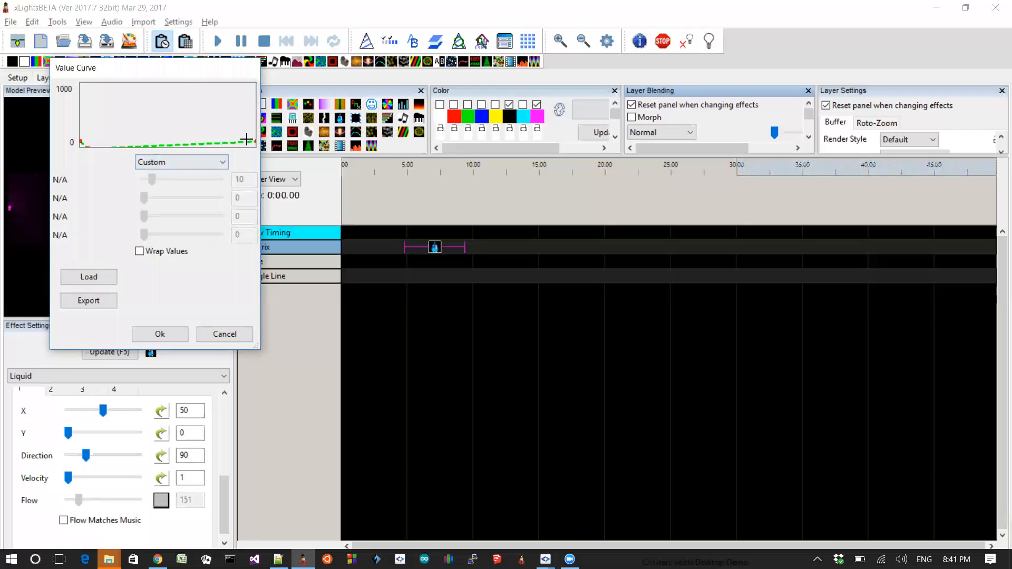
drag(254, 143, 256, 145)
click(160, 334)
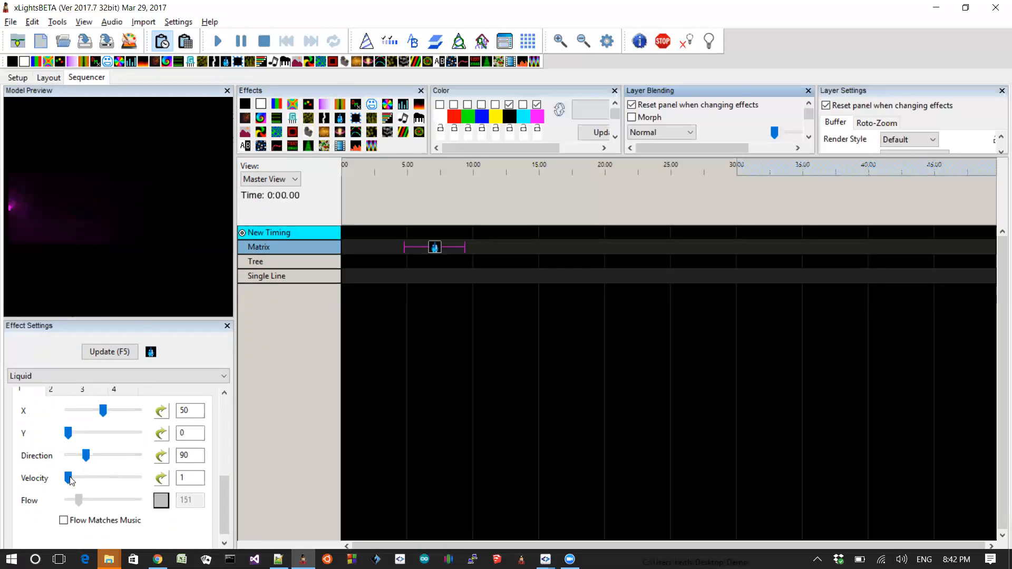
Apply a Custom value curve to the second source's flow, raising one point near its start and another near its end
click(66, 397)
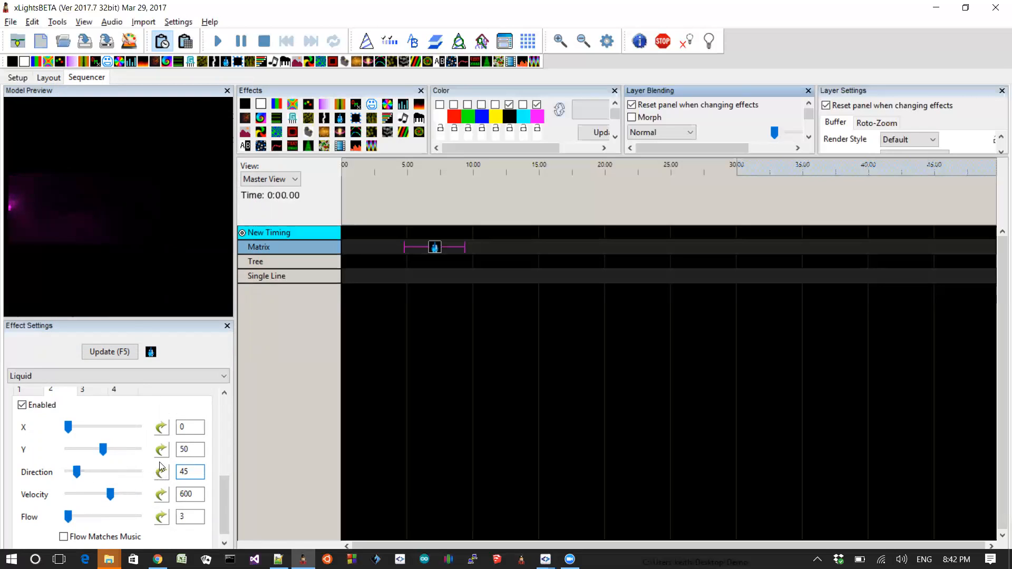
click(161, 519)
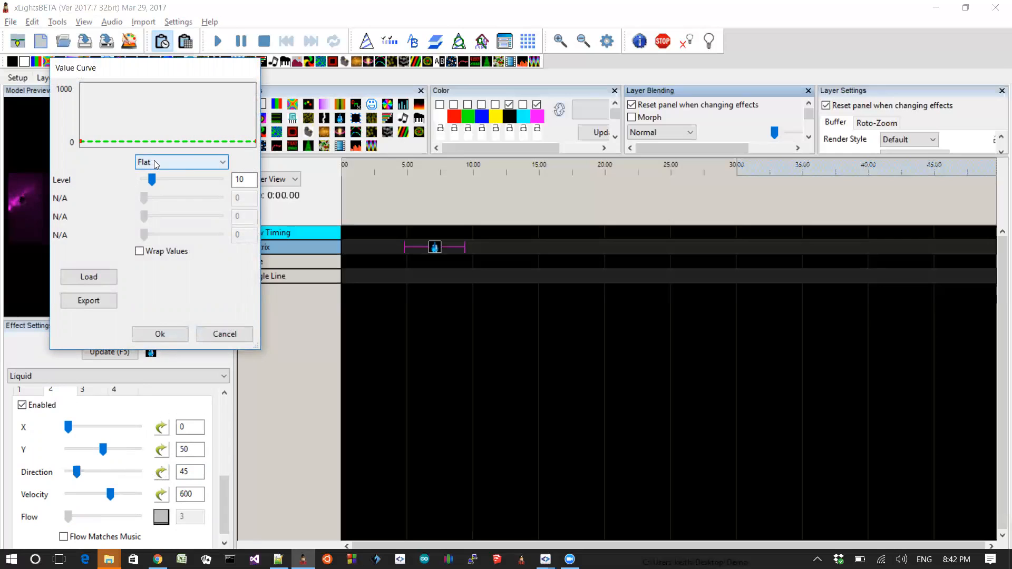
click(157, 160)
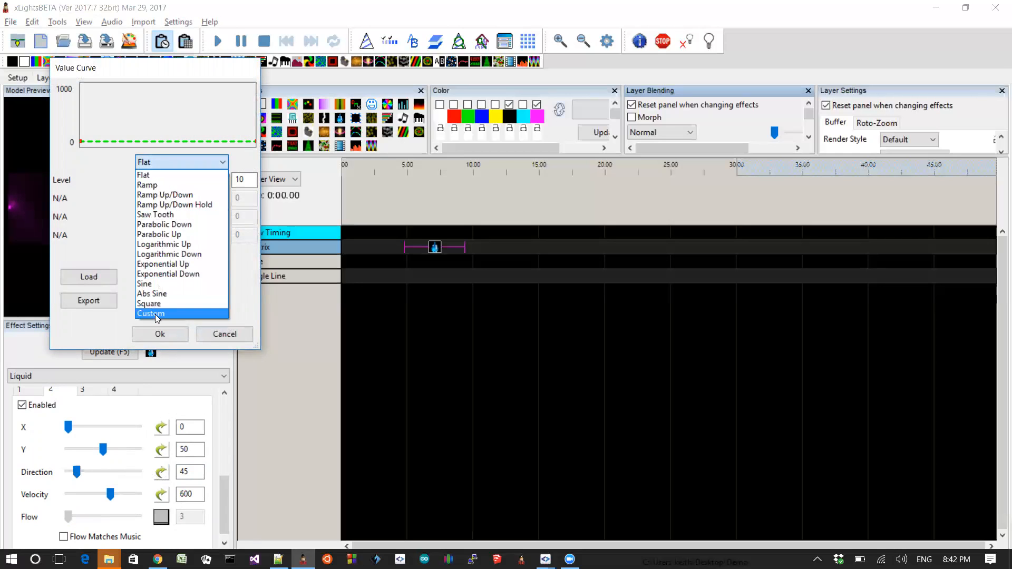
click(153, 311)
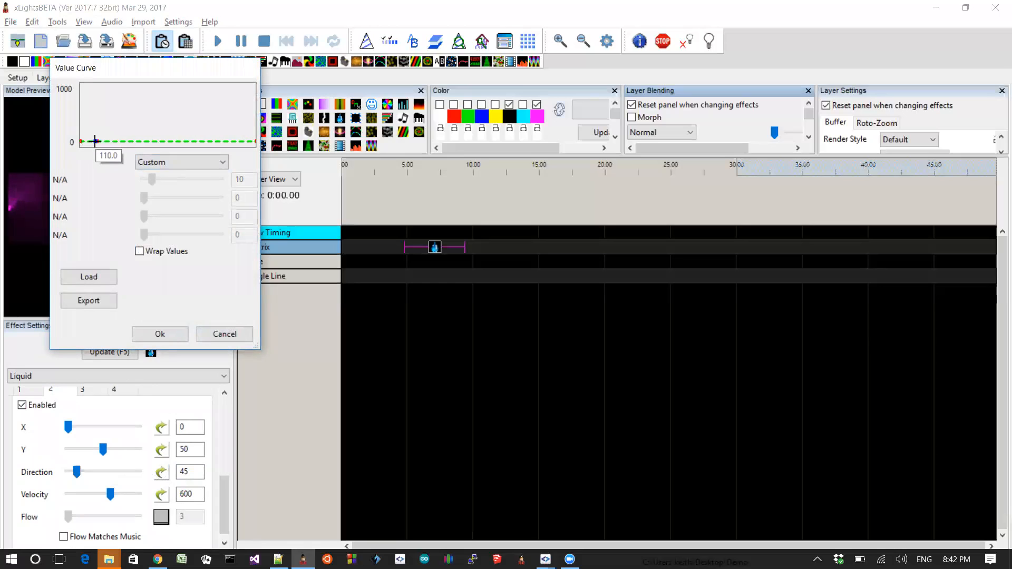
drag(95, 141, 96, 136)
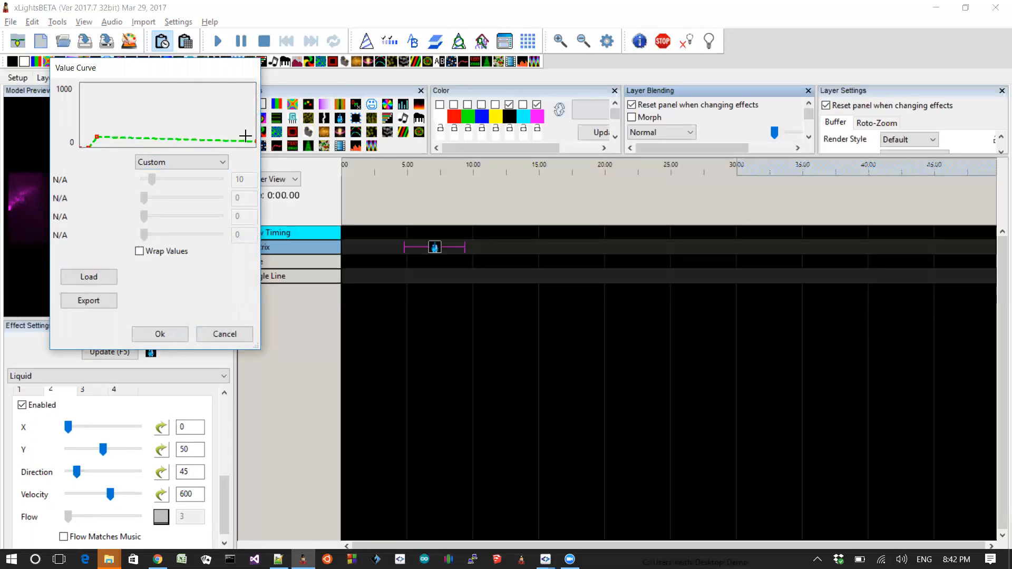
drag(253, 140, 254, 134)
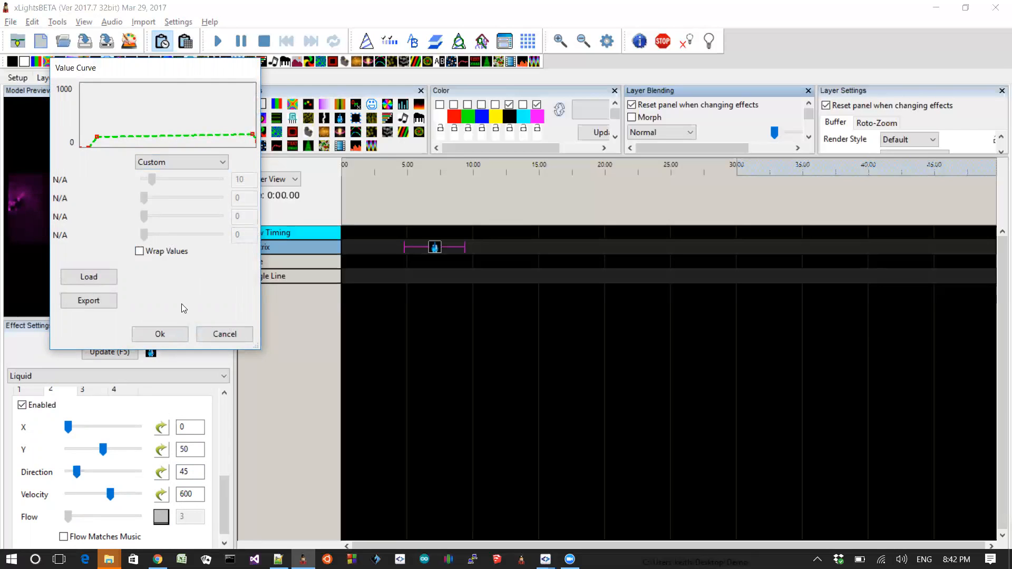
click(167, 330)
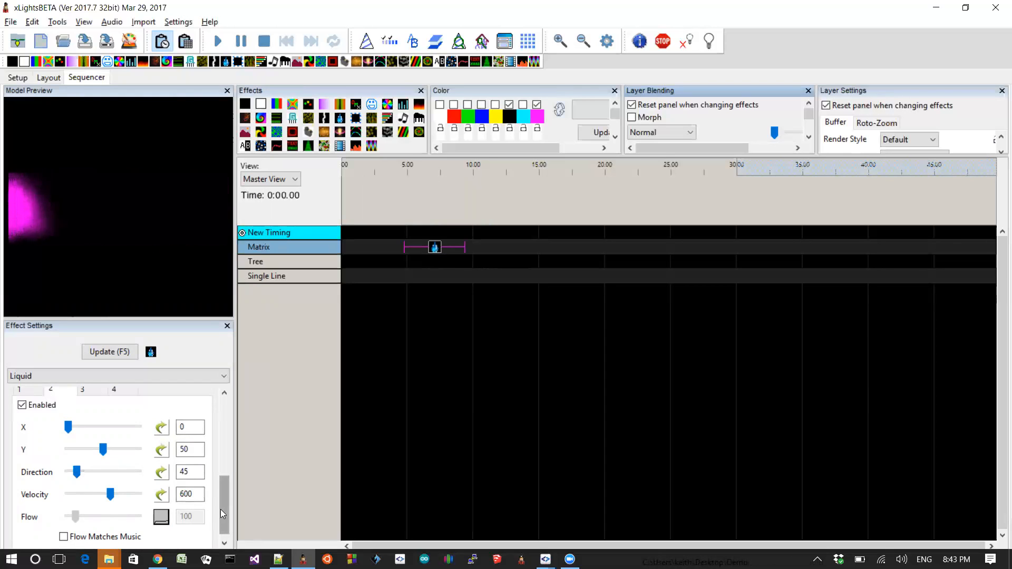
Replace the active magenta color with the preset rainbow gradient color curve
drag(225, 503, 227, 516)
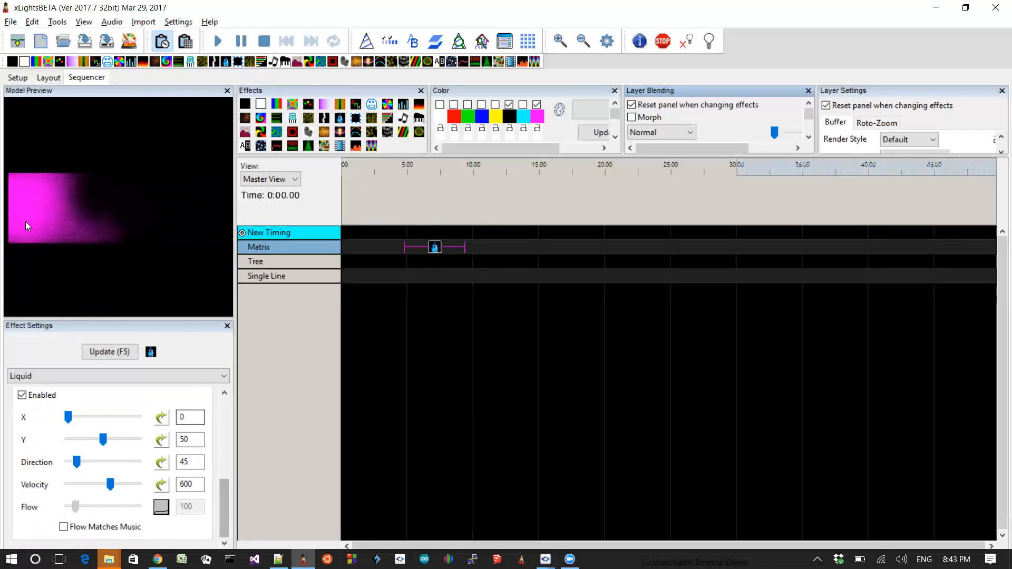
click(537, 119)
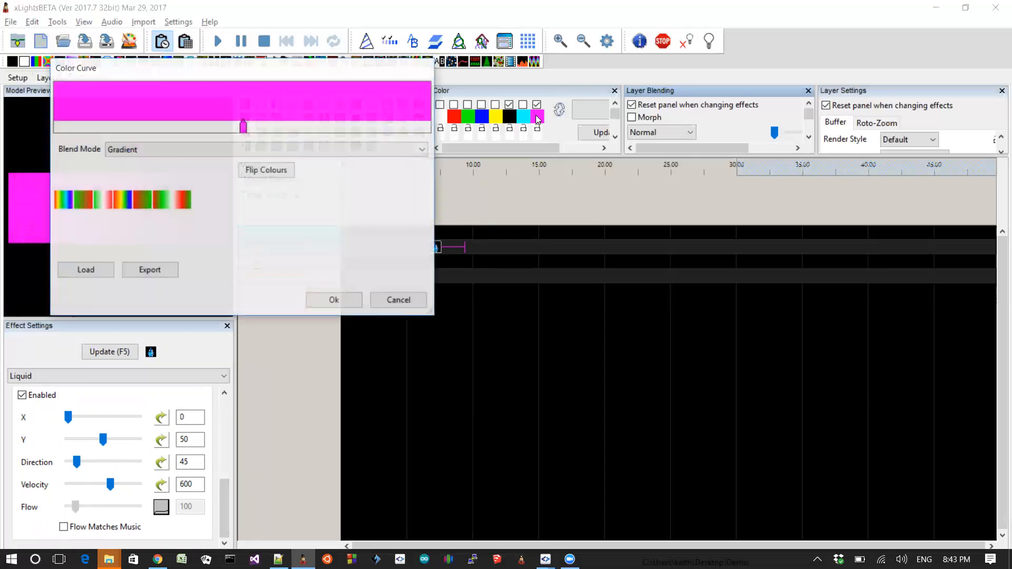
click(125, 202)
click(332, 299)
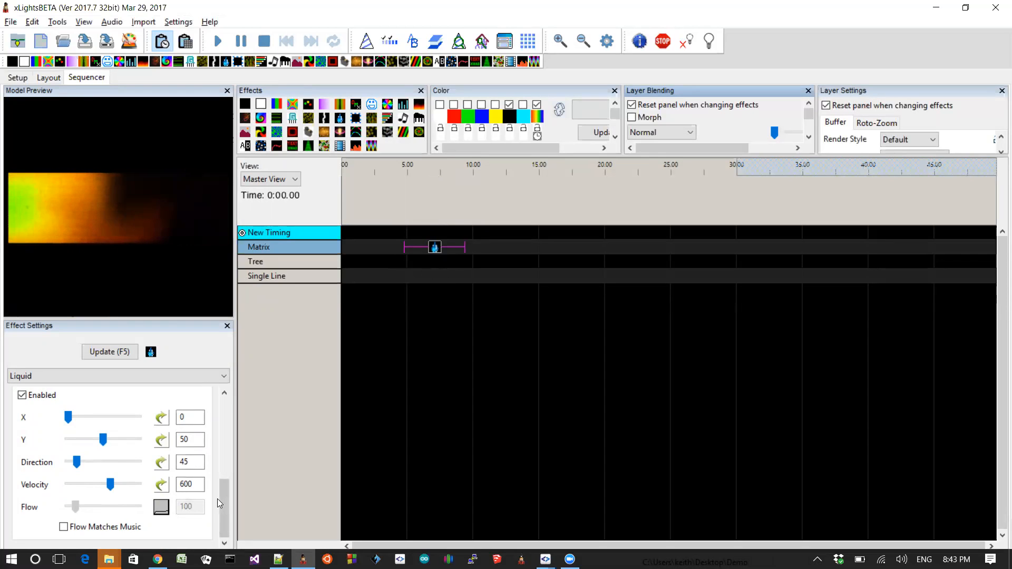
Try the Liquid effect's Despeckle Threshold at 0, 3 and 4, replaying the Matrix effect after each change
drag(226, 510, 228, 462)
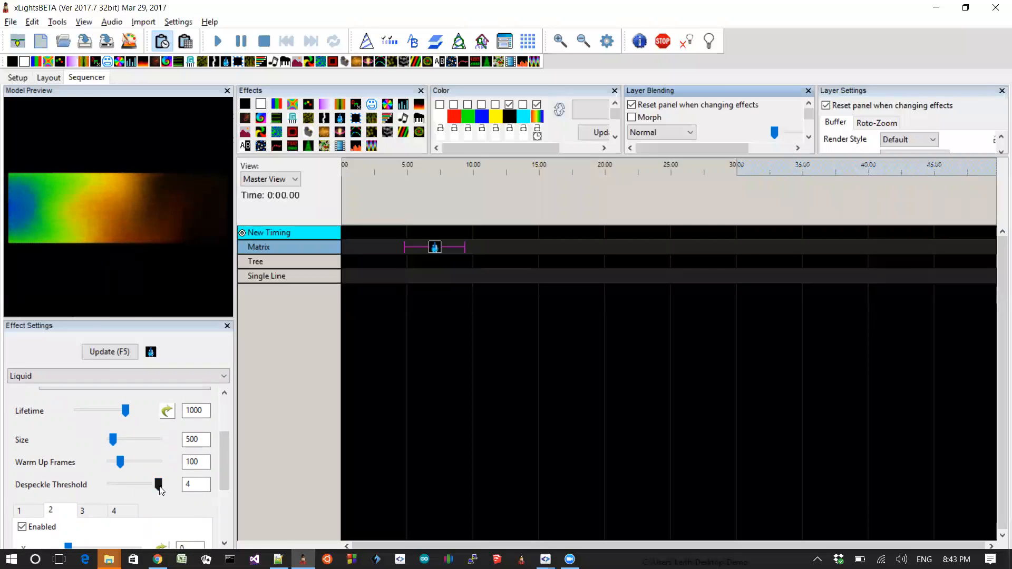
drag(158, 485, 120, 487)
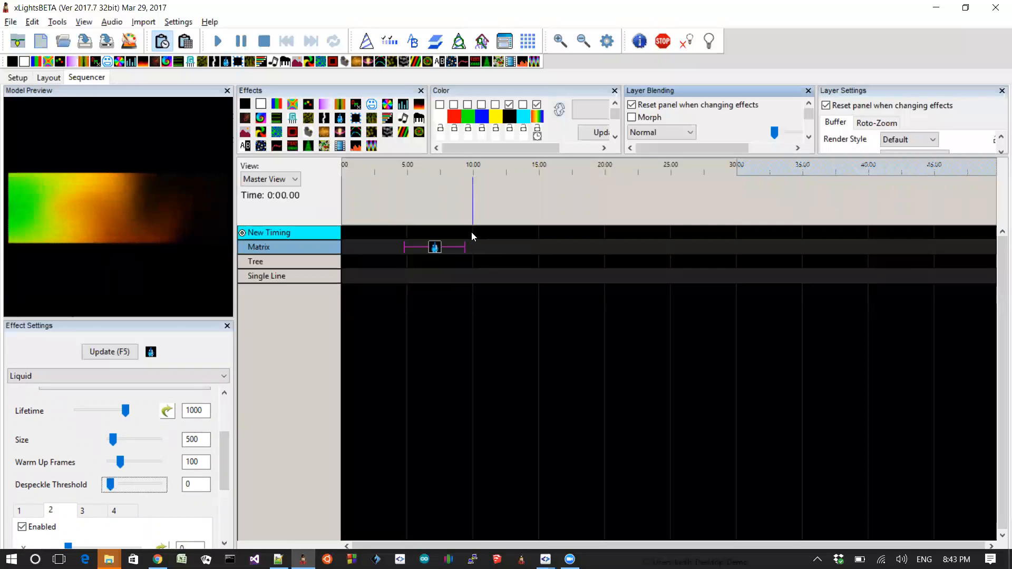
click(436, 248)
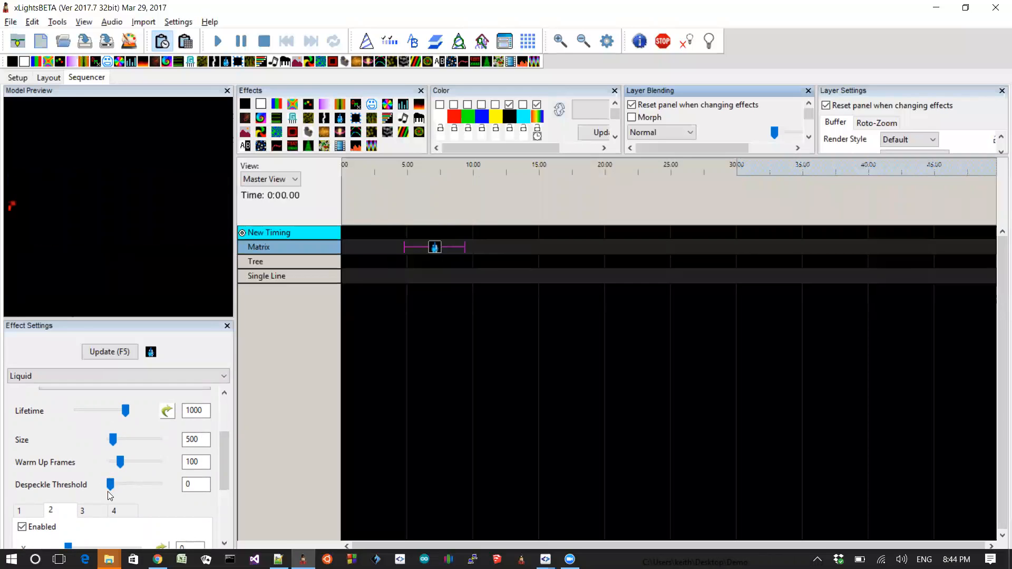
drag(111, 485, 128, 489)
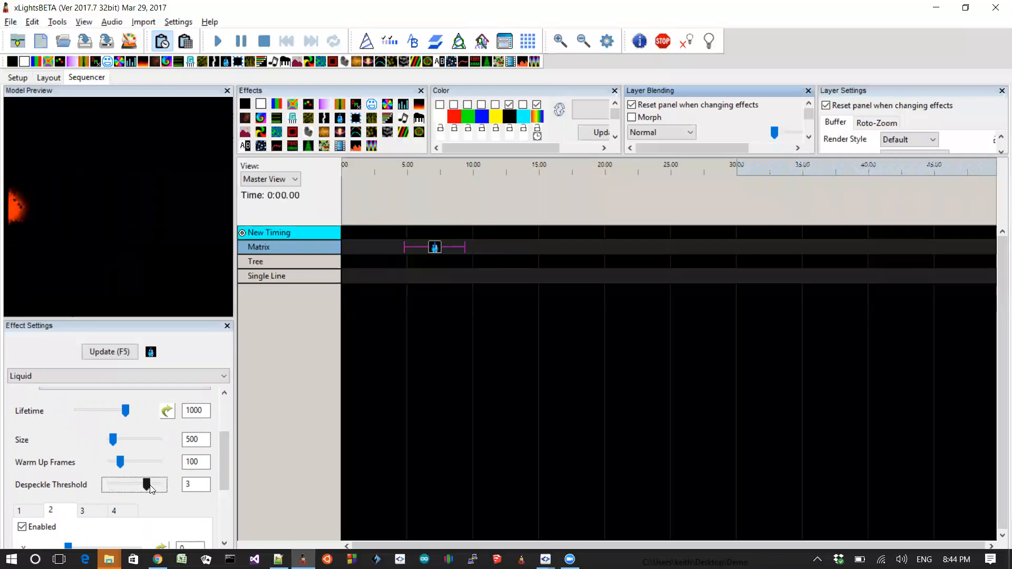
click(434, 247)
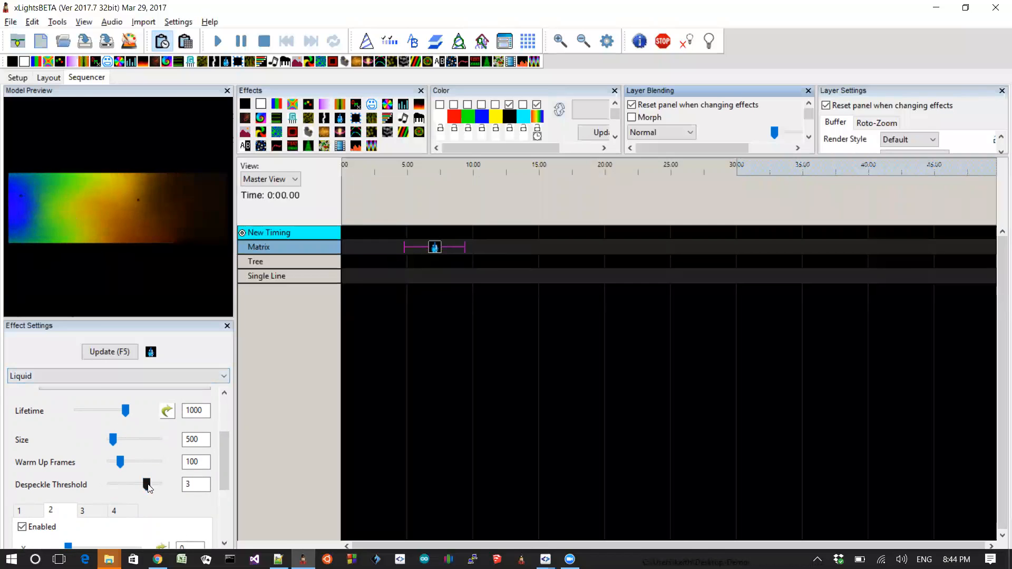
drag(146, 484, 158, 484)
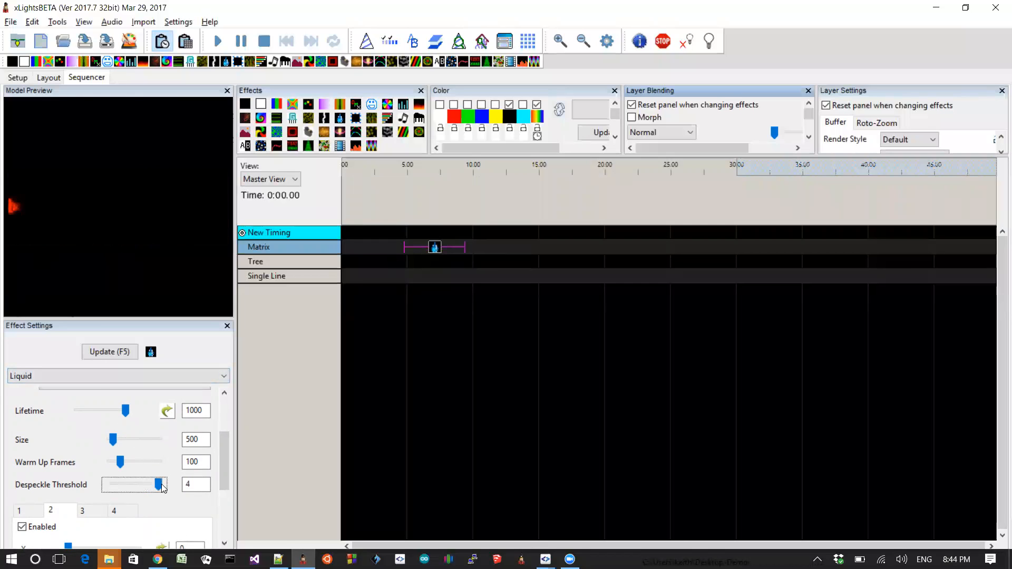
click(436, 255)
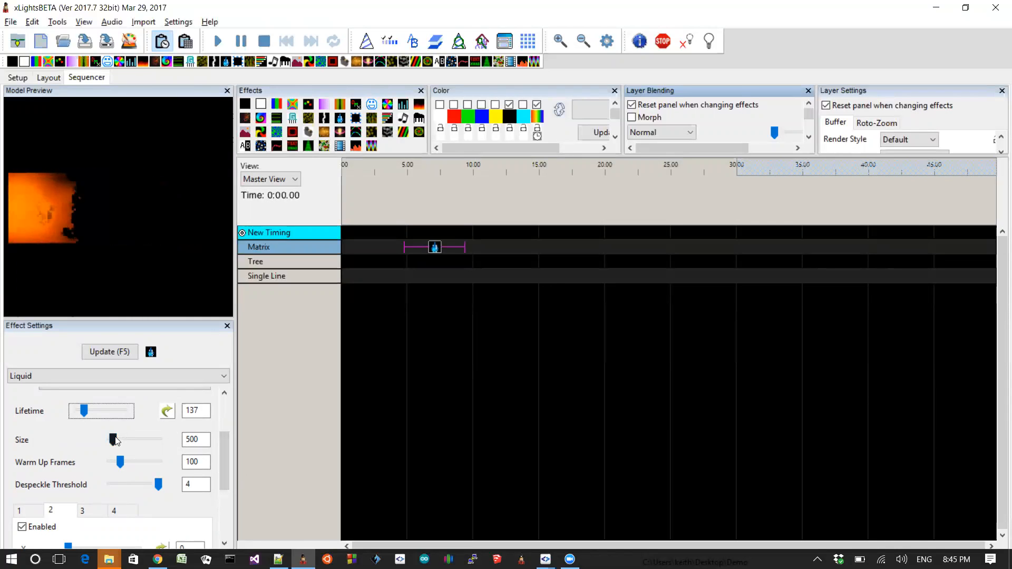
Try a Size of about 6987 for the Liquid effect, replay it on the Matrix, and set the Size back to 500
drag(113, 439, 146, 439)
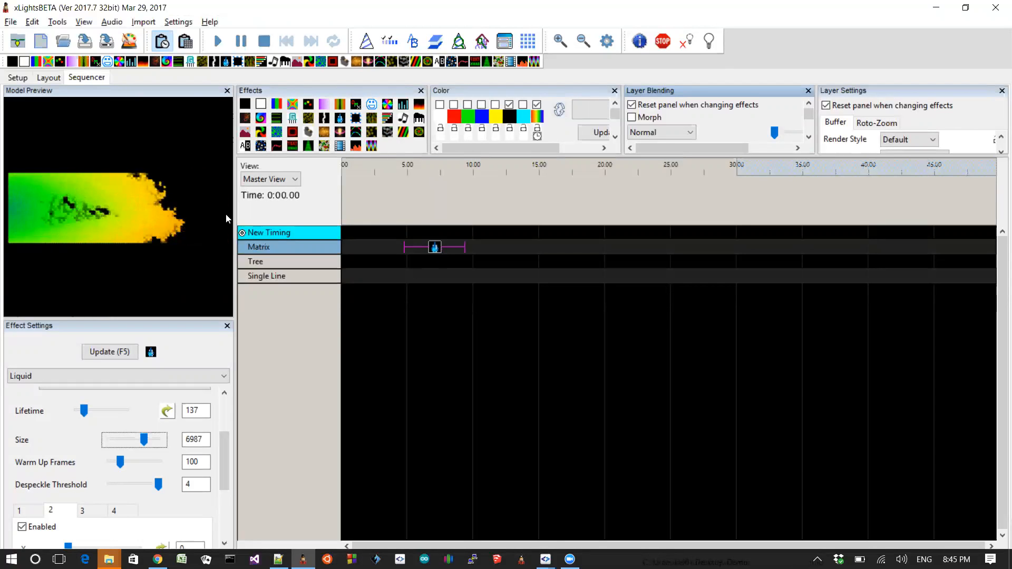
click(435, 252)
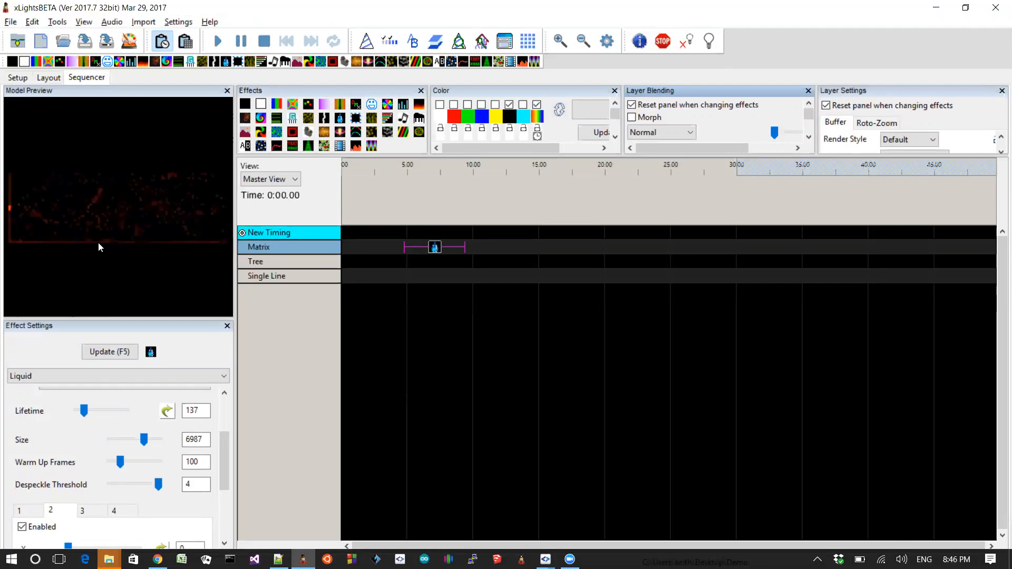
drag(222, 468, 229, 517)
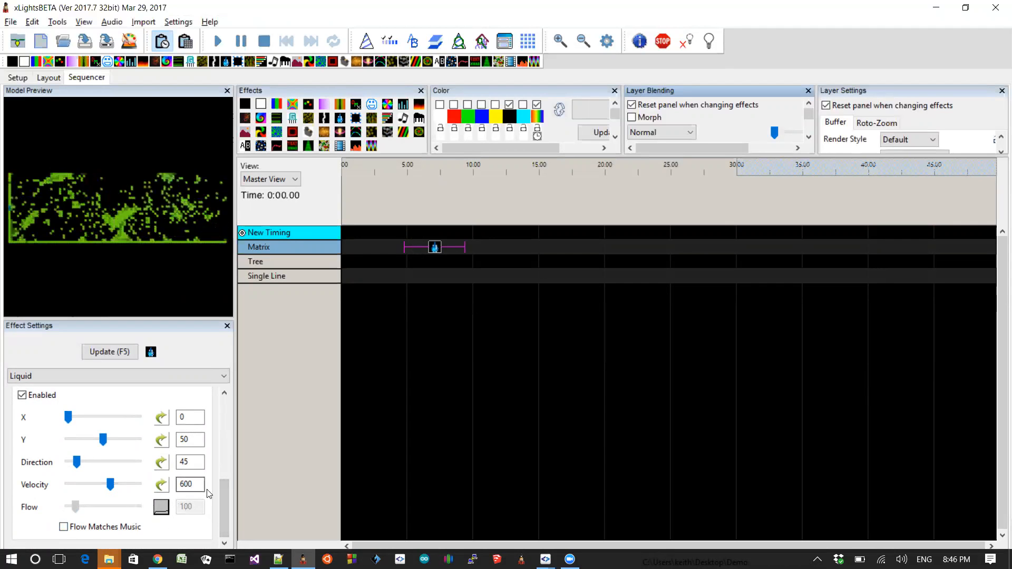
drag(227, 498, 228, 436)
double_click(200, 474)
text(500)
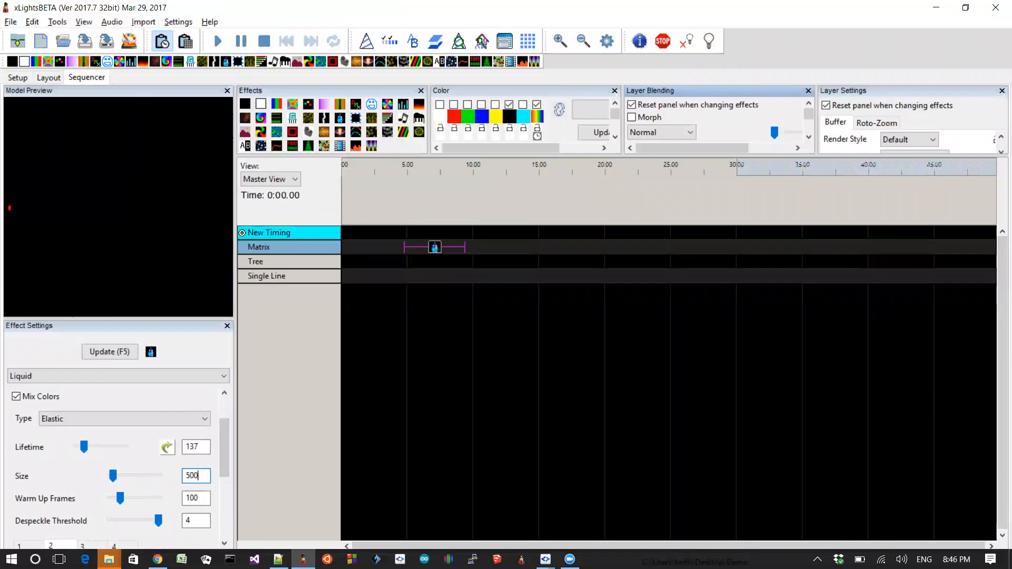
Try the Viscous particle type for the Liquid effect, and switch the type back to Elastic
mouse_move(225, 444)
mouse_down()
mouse_move(228, 504)
mouse_move(226, 439)
mouse_up()
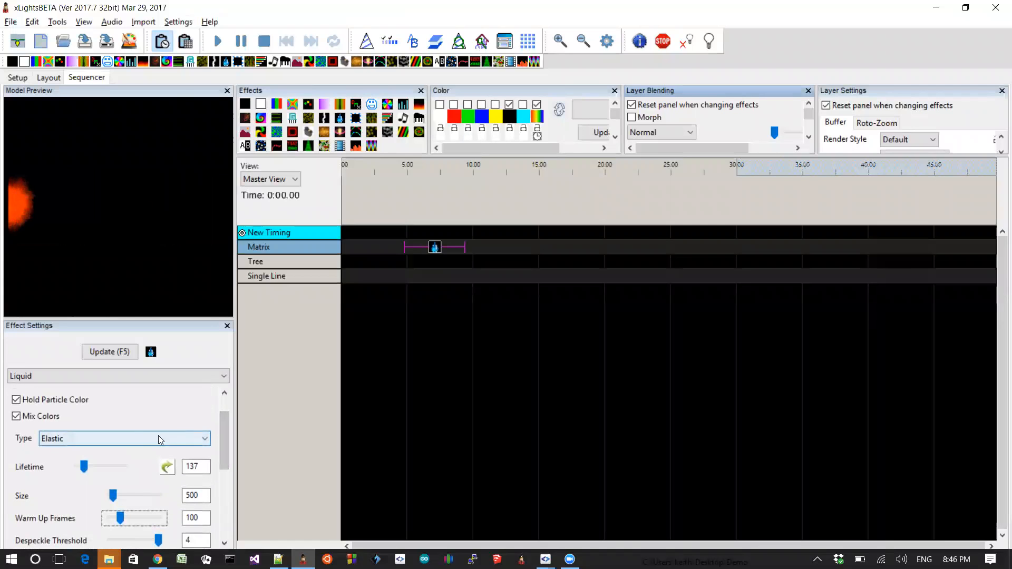
click(136, 438)
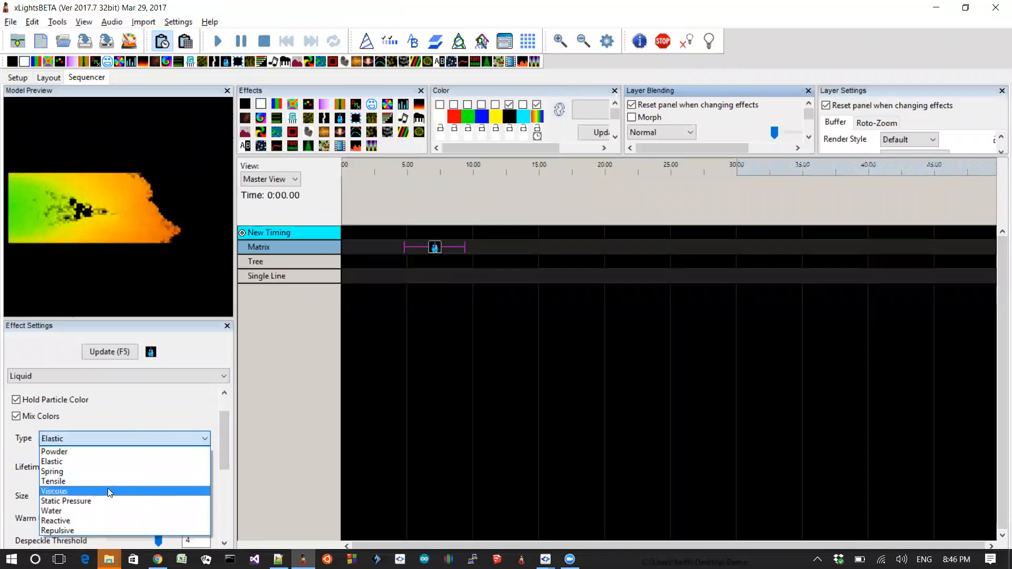
click(107, 490)
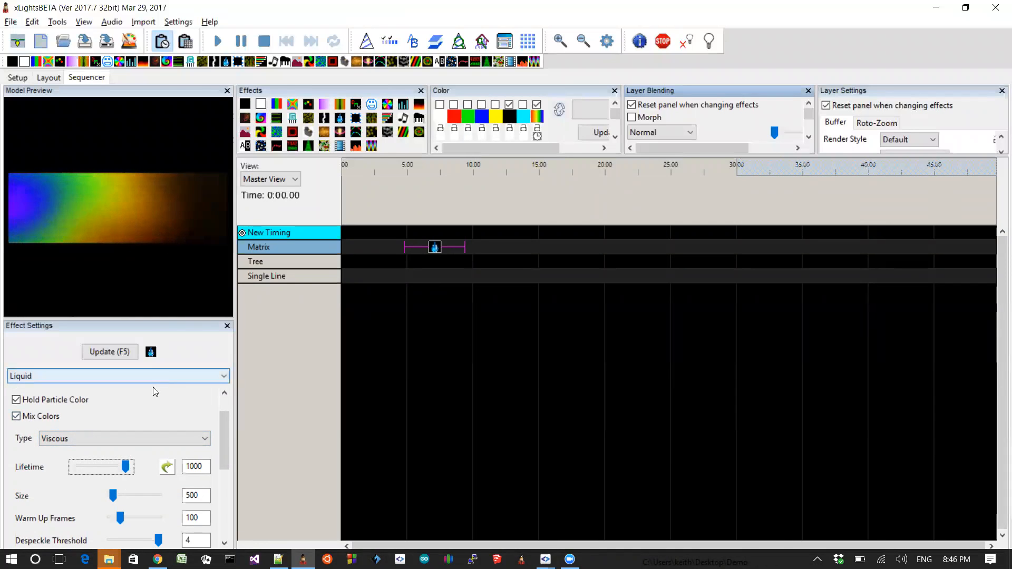
click(133, 438)
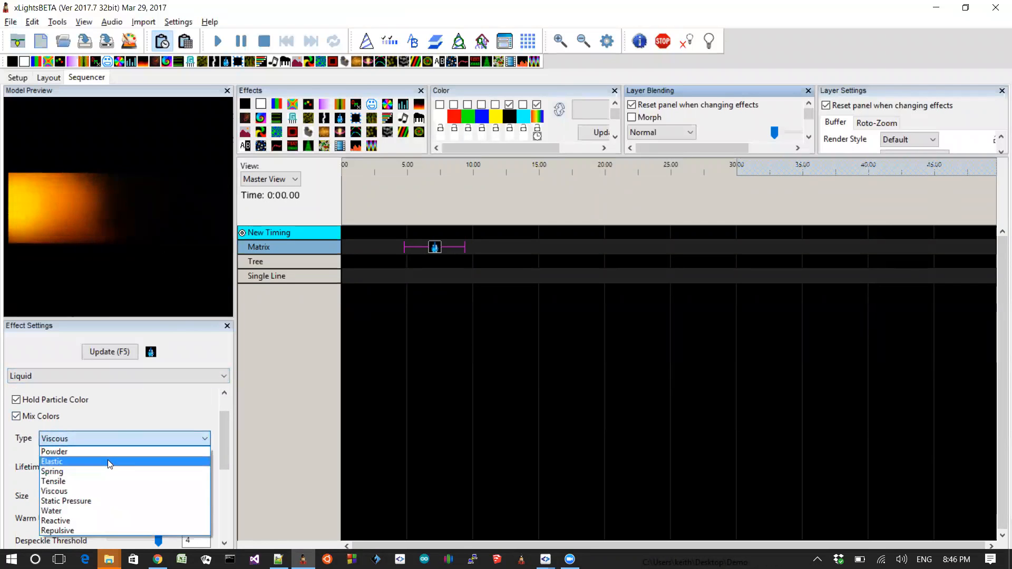
click(107, 461)
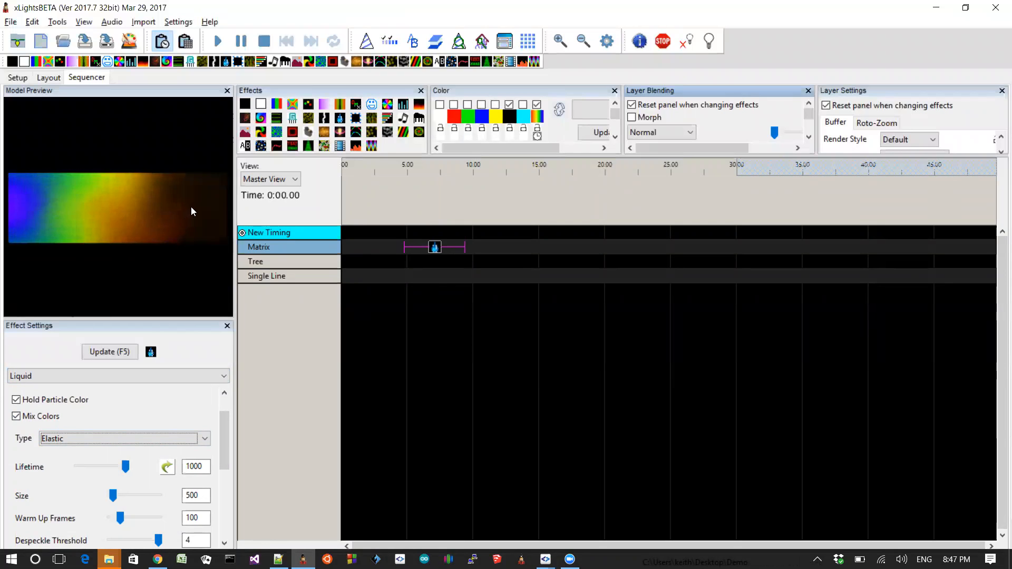
Set the Liquid effect's particle type to Powder and disable Mix Colors
click(146, 442)
click(119, 452)
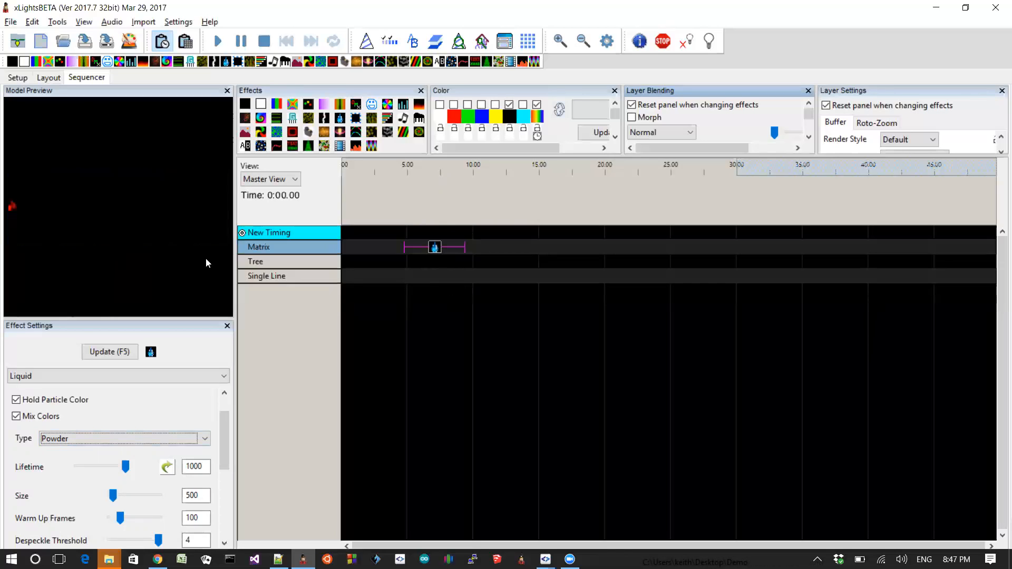
click(21, 417)
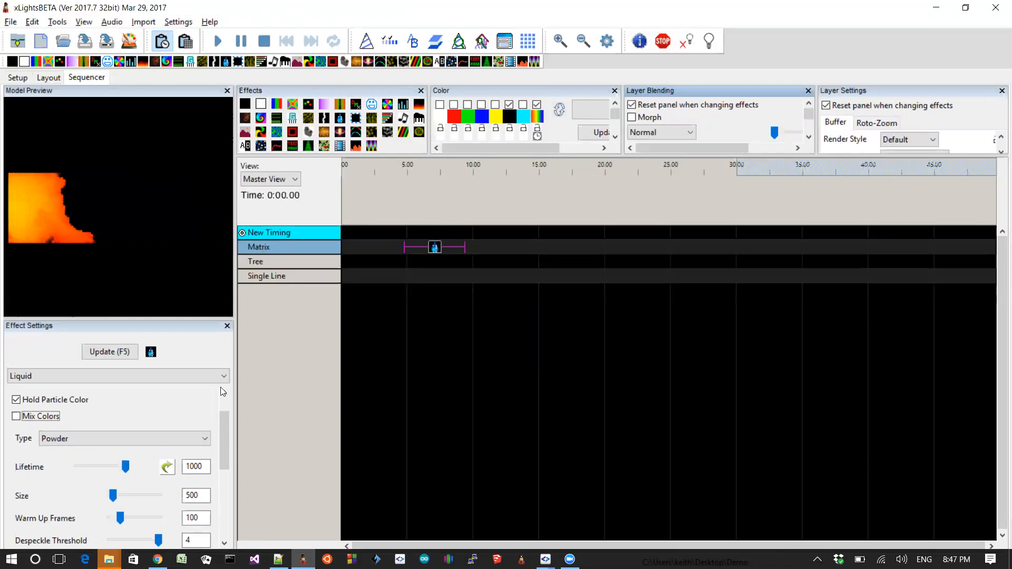
click(158, 444)
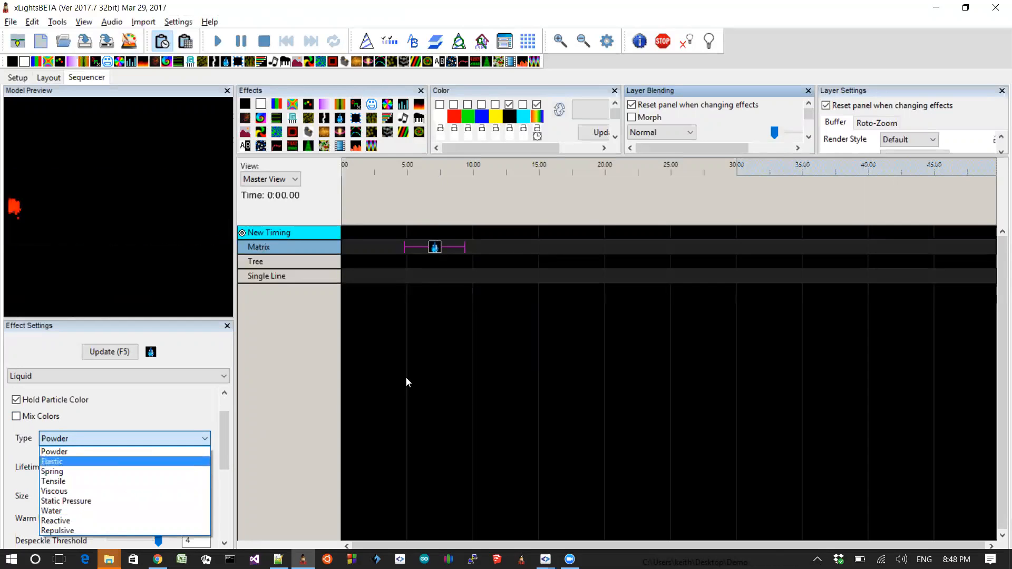
click(430, 349)
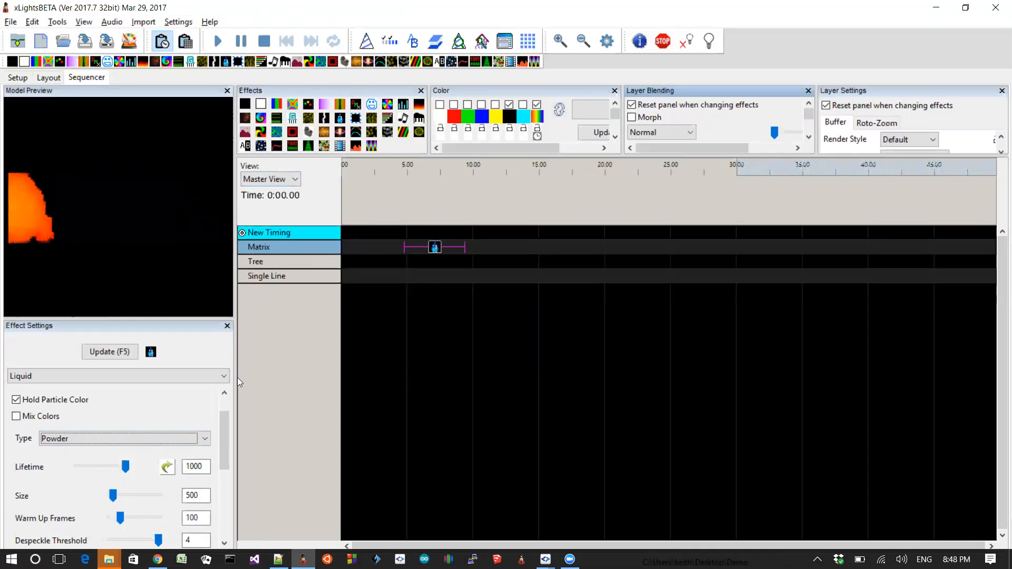
Move the Liquid effect from the Matrix row to the Tree row, keeping its place in time
drag(222, 445, 245, 420)
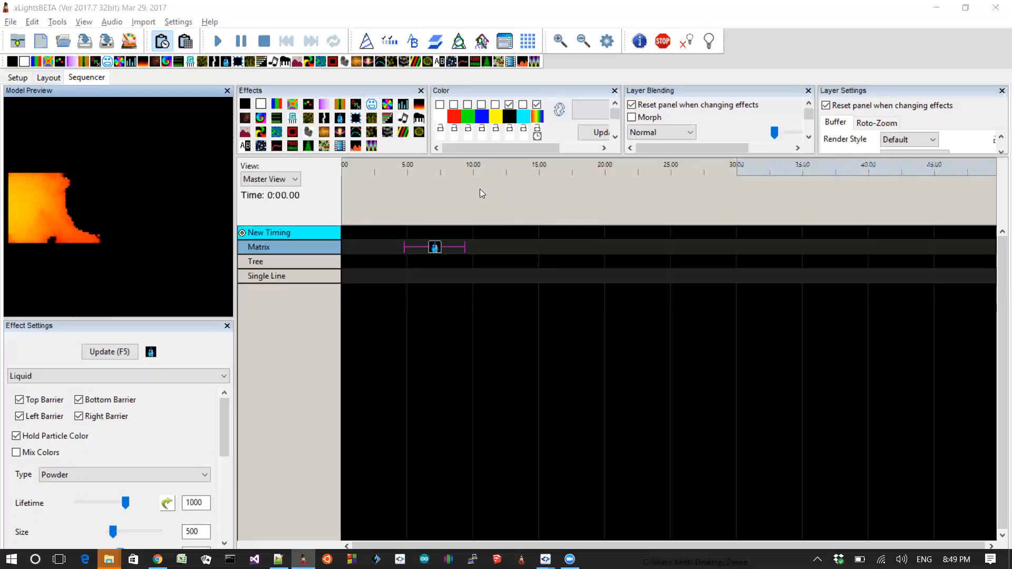
click(433, 253)
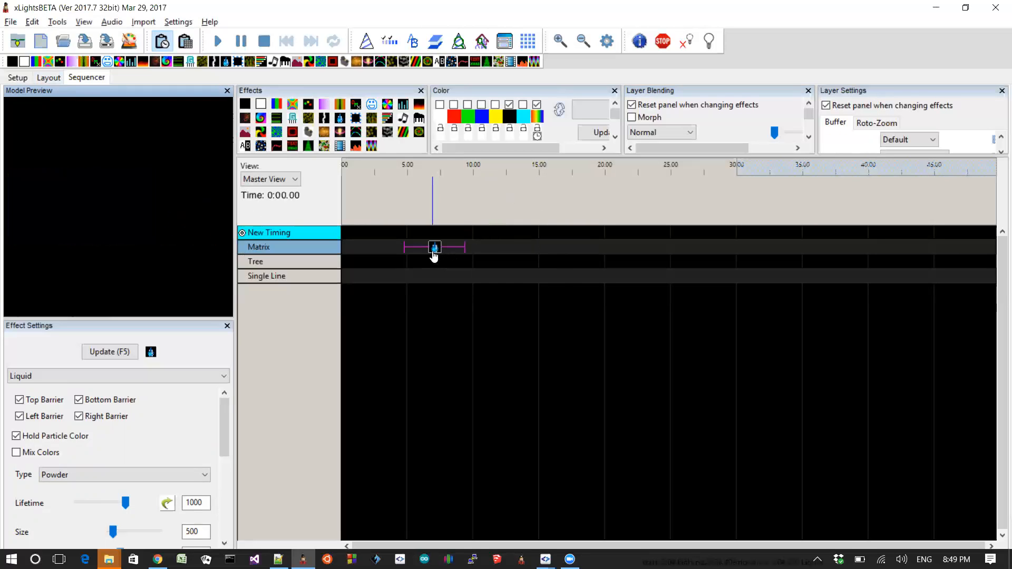
click(435, 263)
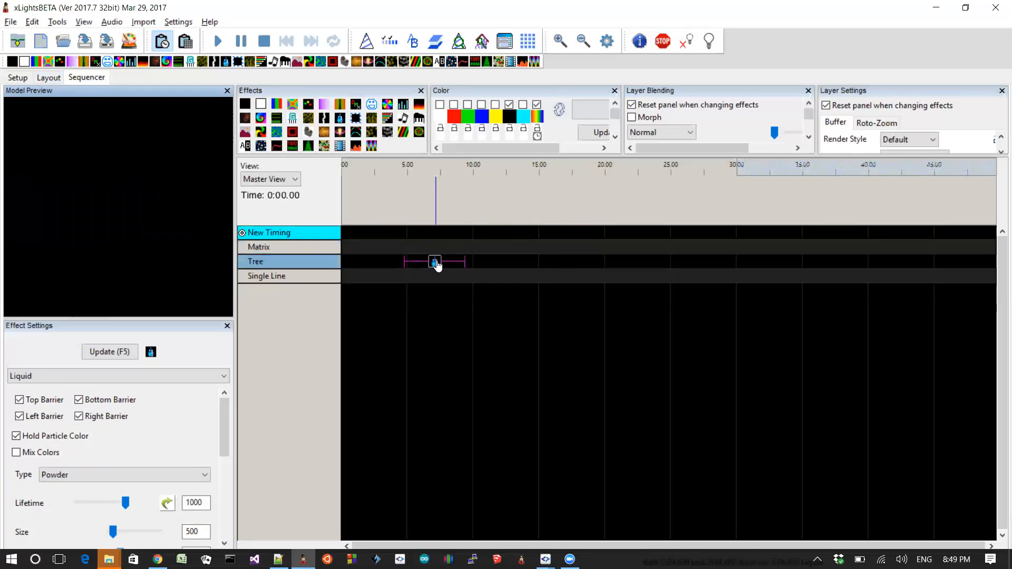